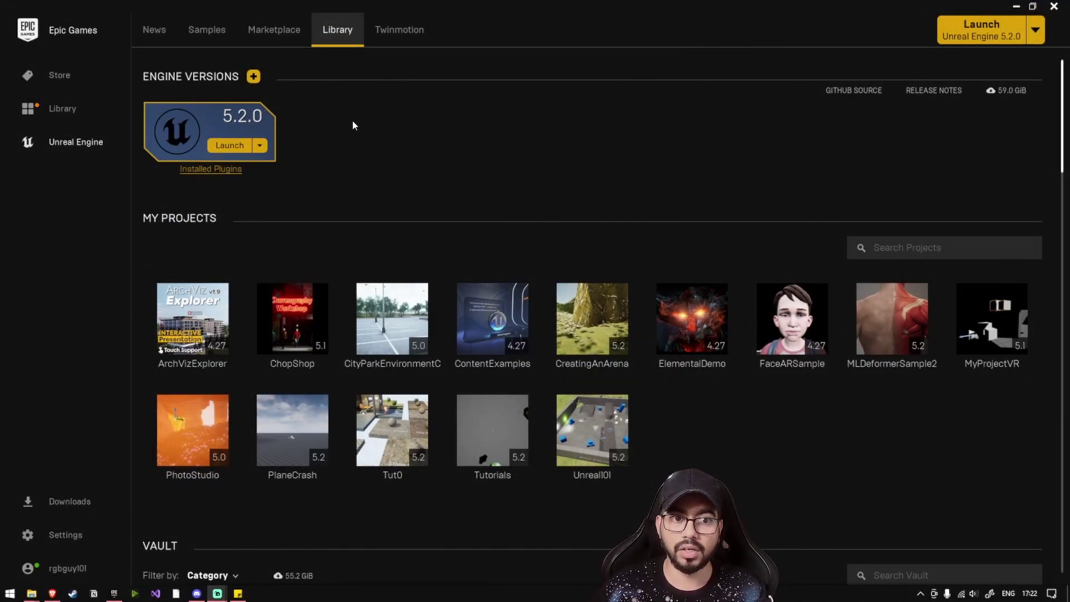
# Step: Launch the Unreal Engine 5.2.0 engine from the Epic Games Launcher Library
pyautogui.click(238, 147)
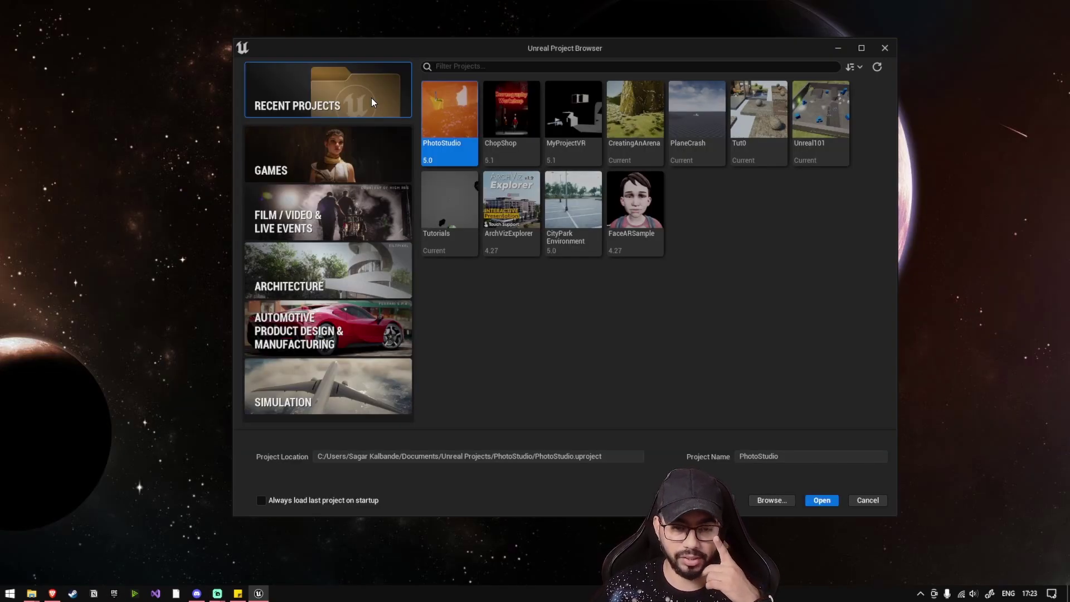
# Step: Create a Blank Games project named 'Asteroids' with Starter Content turned off
pyautogui.click(334, 162)
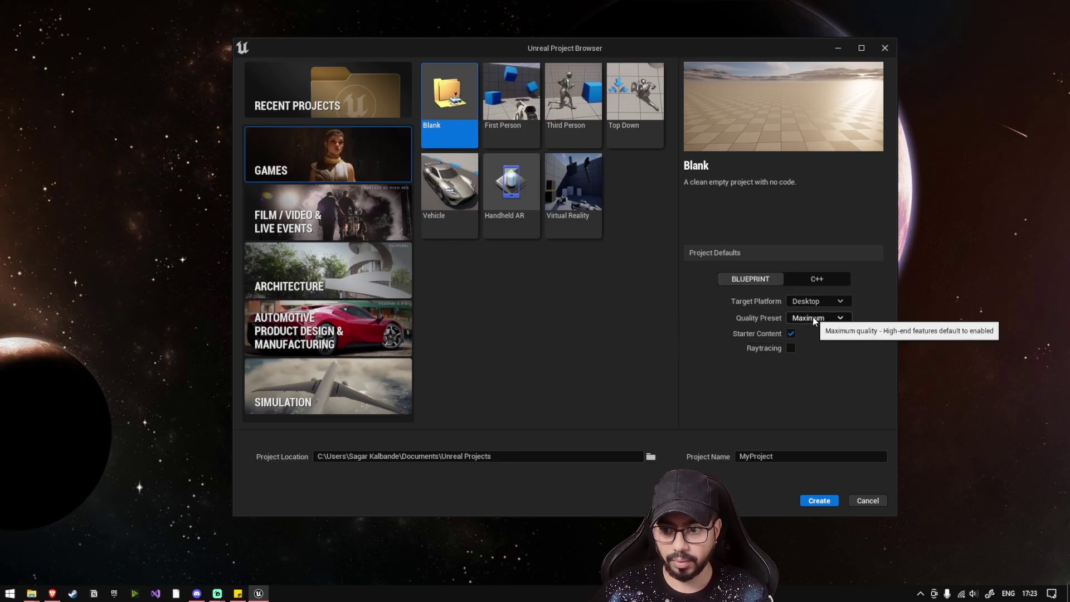
pyautogui.click(791, 333)
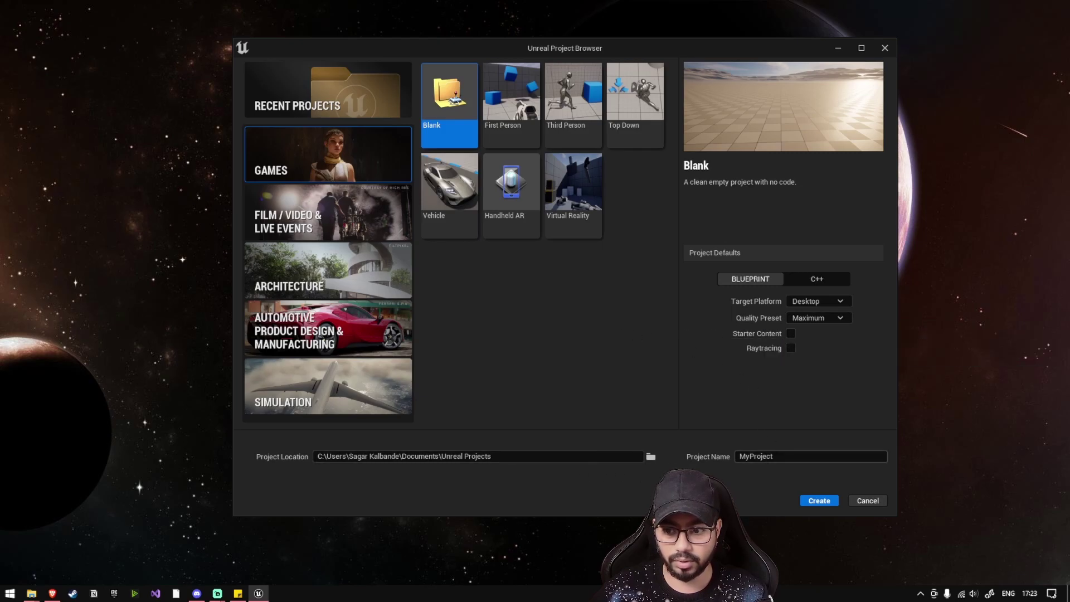
pyautogui.click(819, 455)
pyautogui.write('Asteroids')
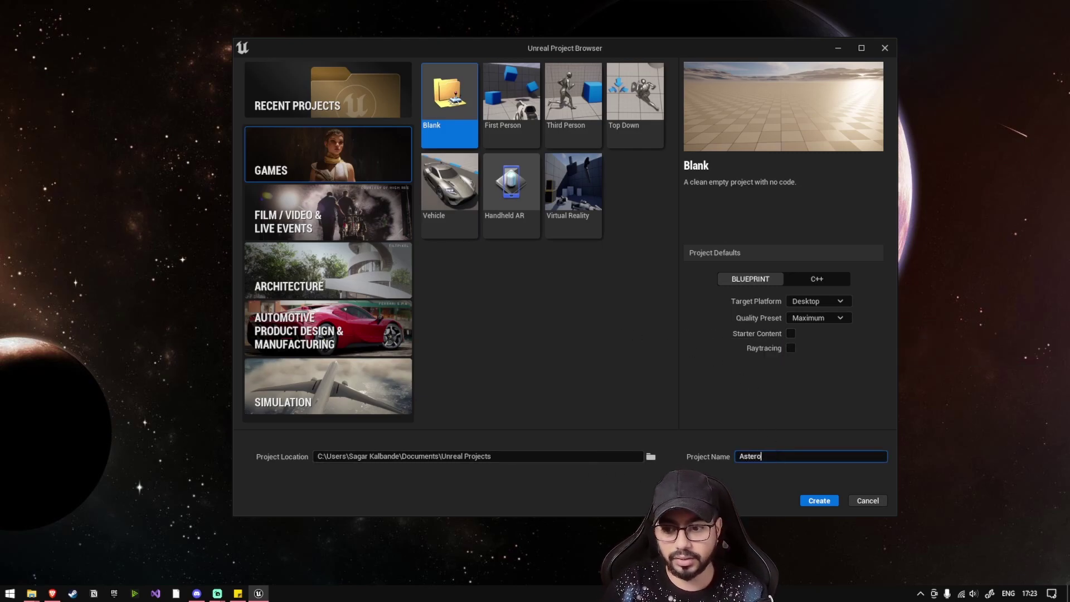
pyautogui.click(824, 501)
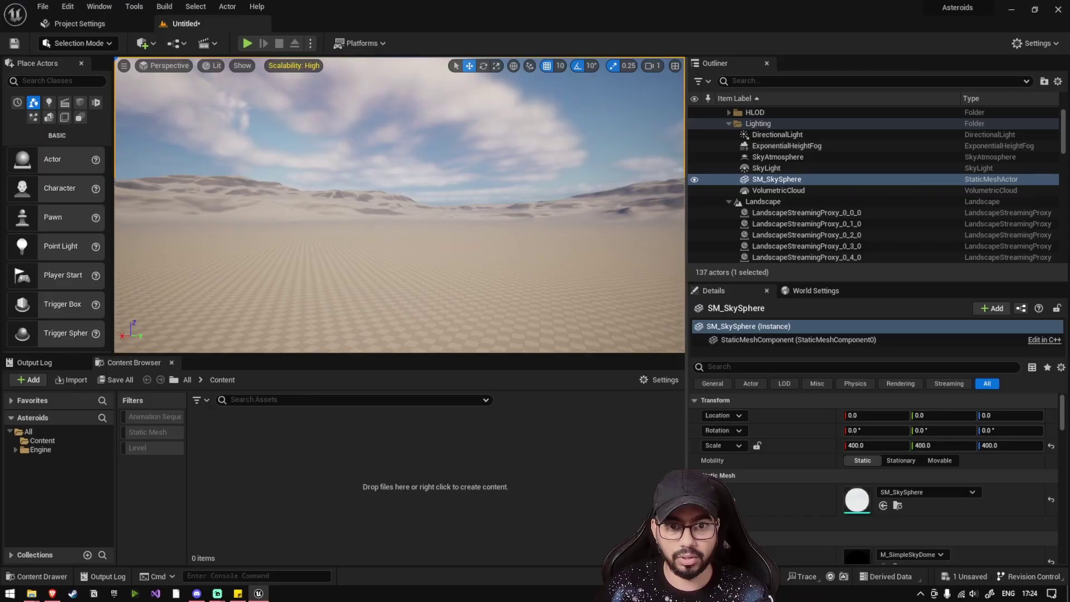
# Step: Create an 'Asteroids' folder inside Content and open it
pyautogui.moveTo(281, 228); pyautogui.dragTo(281, 262, button='right')
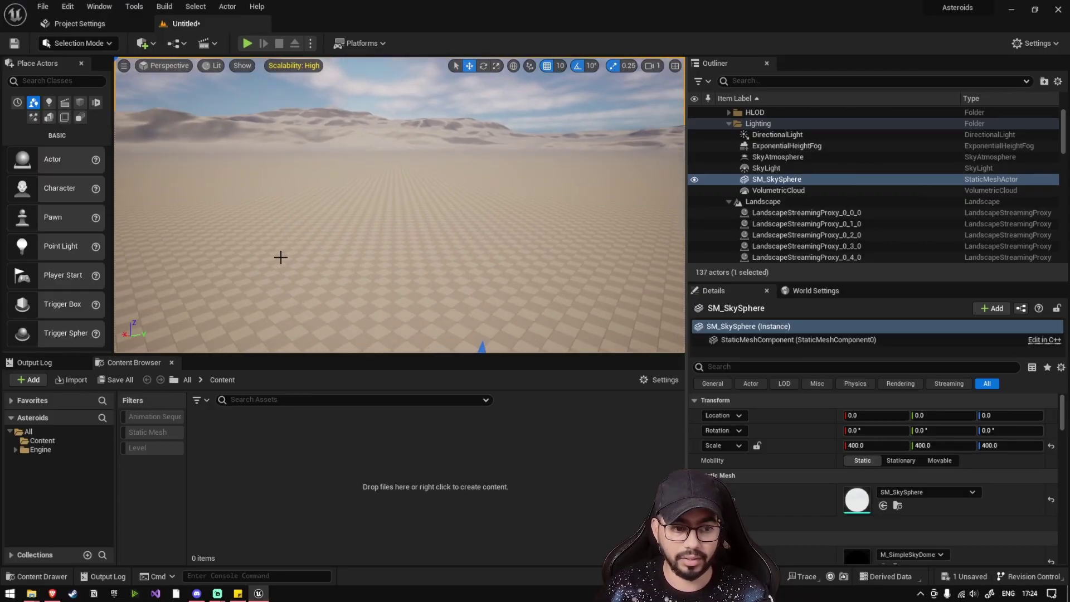
pyautogui.click(40, 440)
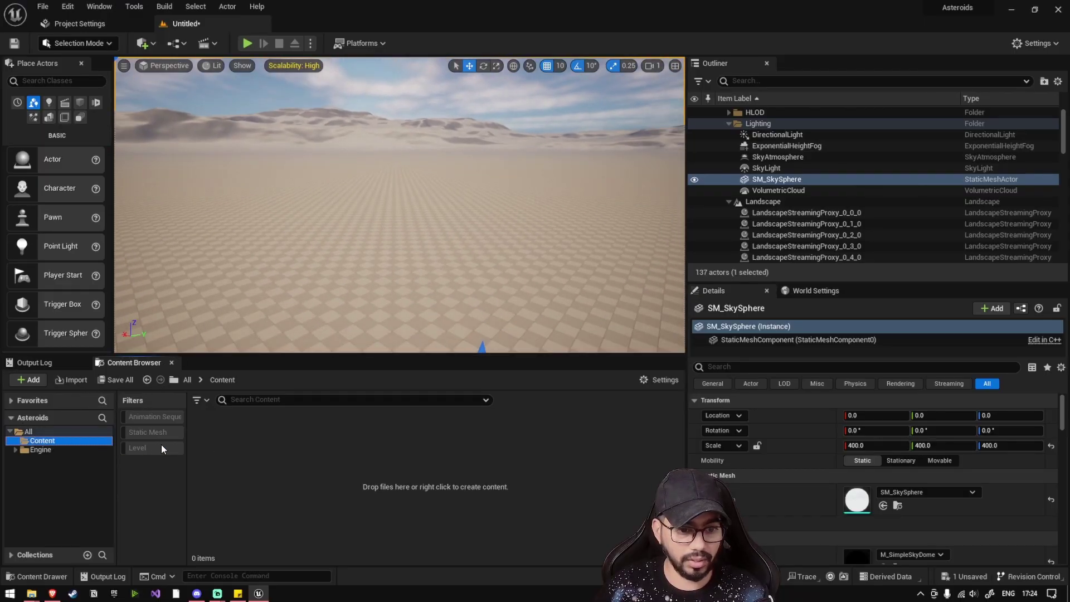
pyautogui.rightClick(247, 435)
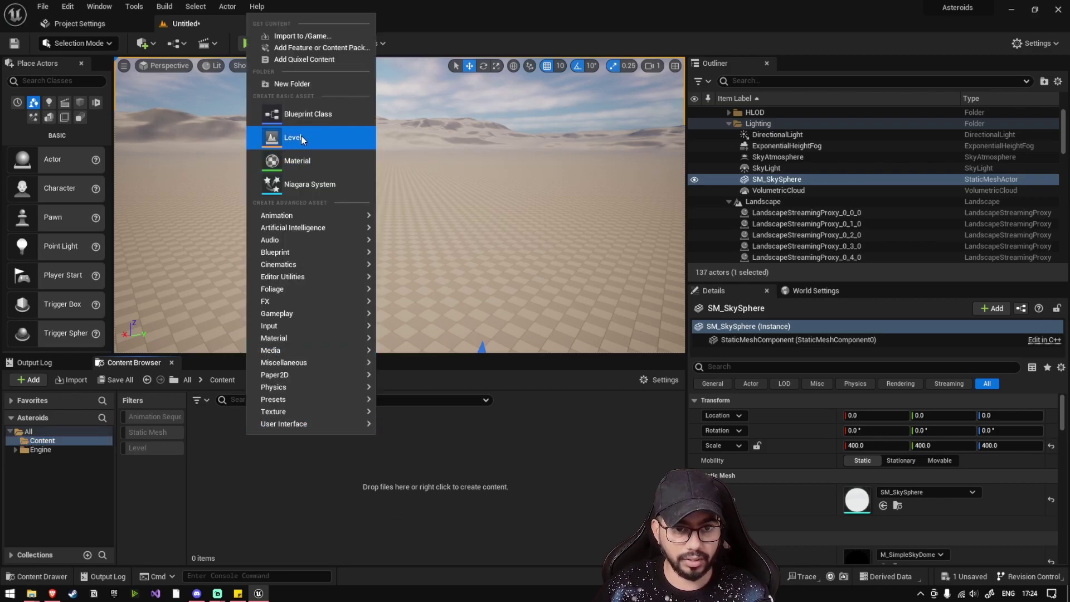
pyautogui.click(292, 83)
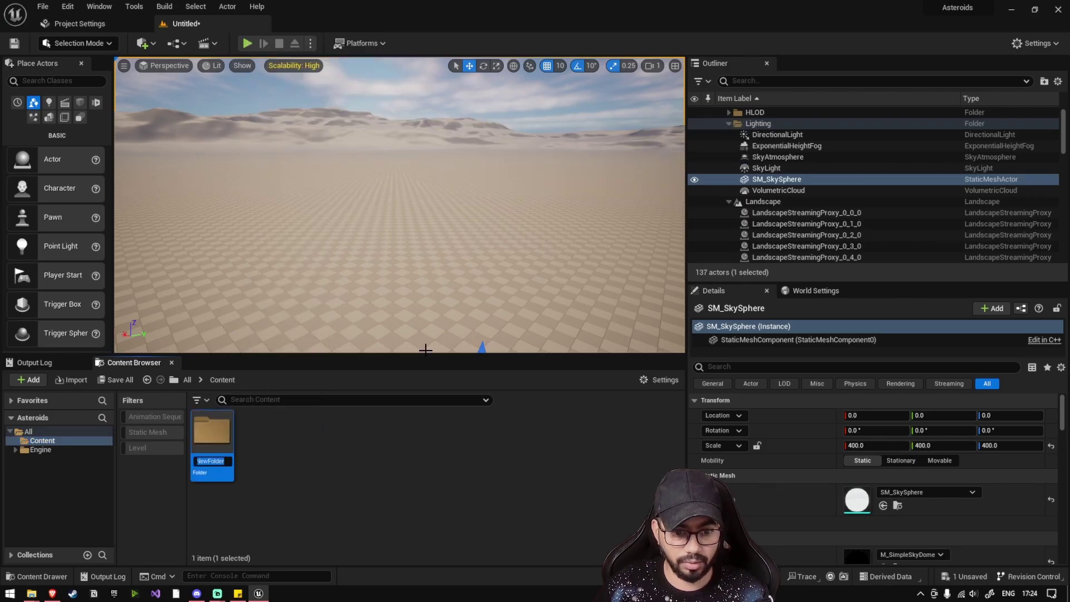
pyautogui.write('Asteroids')
pyautogui.press('Return')
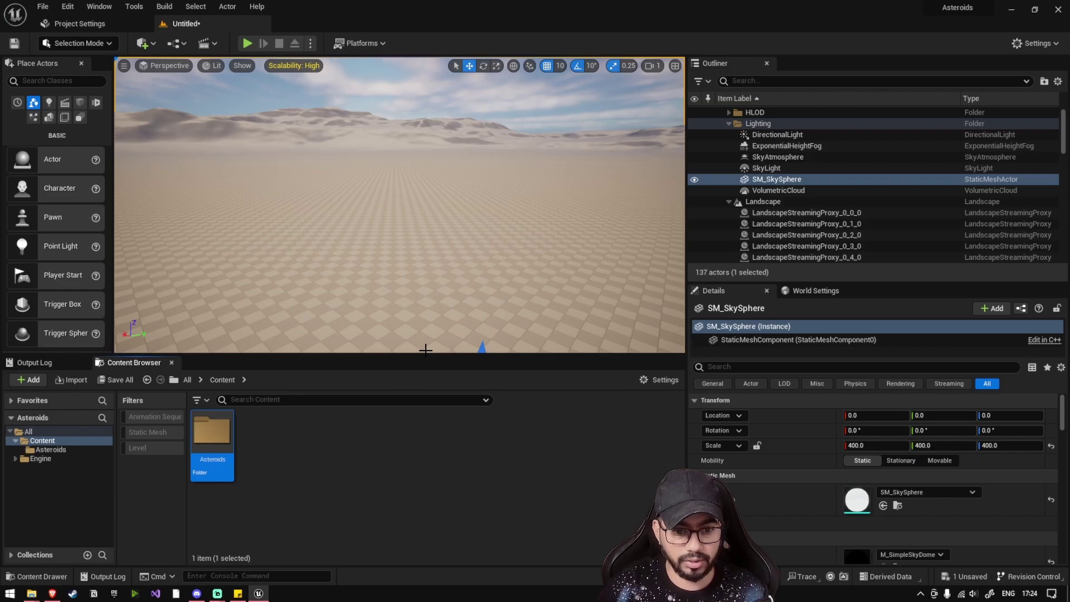
pyautogui.press('Return')
# Step: Create a level named 'Asteroids_Level' there and open it, saving the untitled map first
pyautogui.rightClick(309, 486)
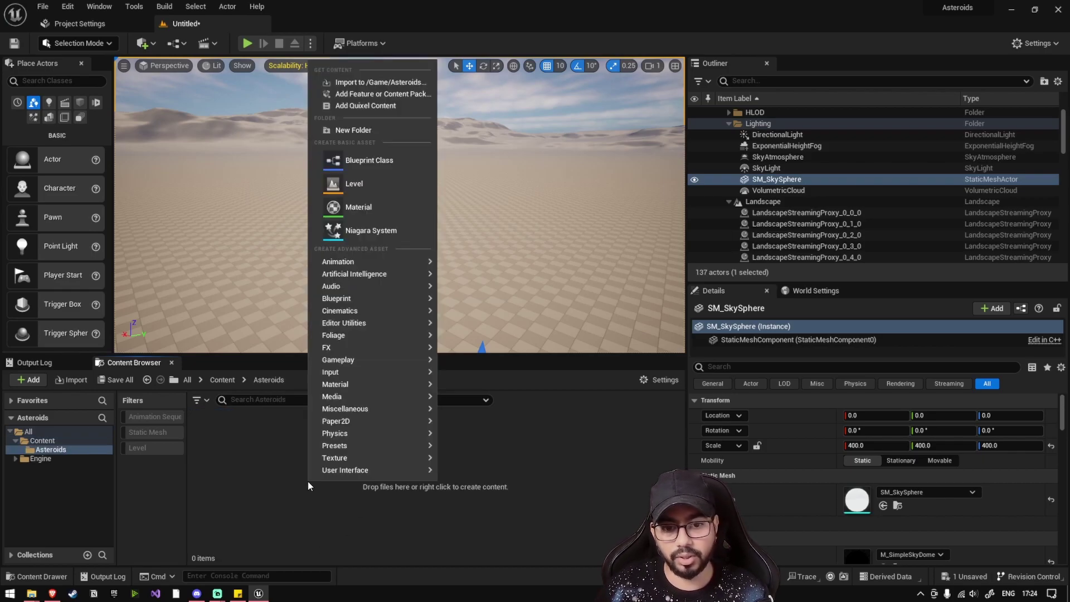
pyautogui.click(353, 183)
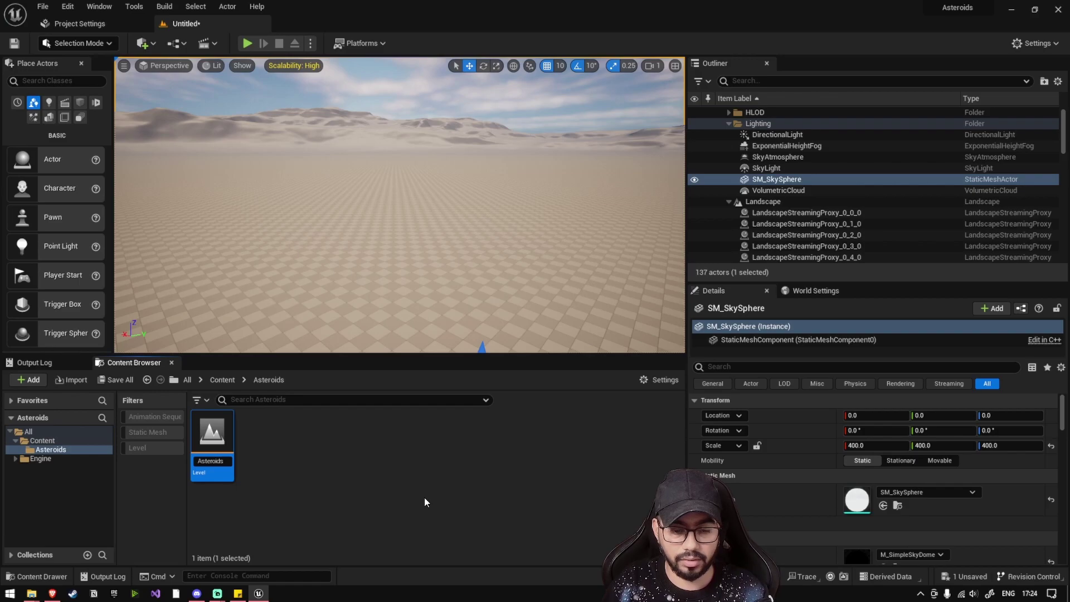
pyautogui.write('Asteroids_Level')
pyautogui.press('Return')
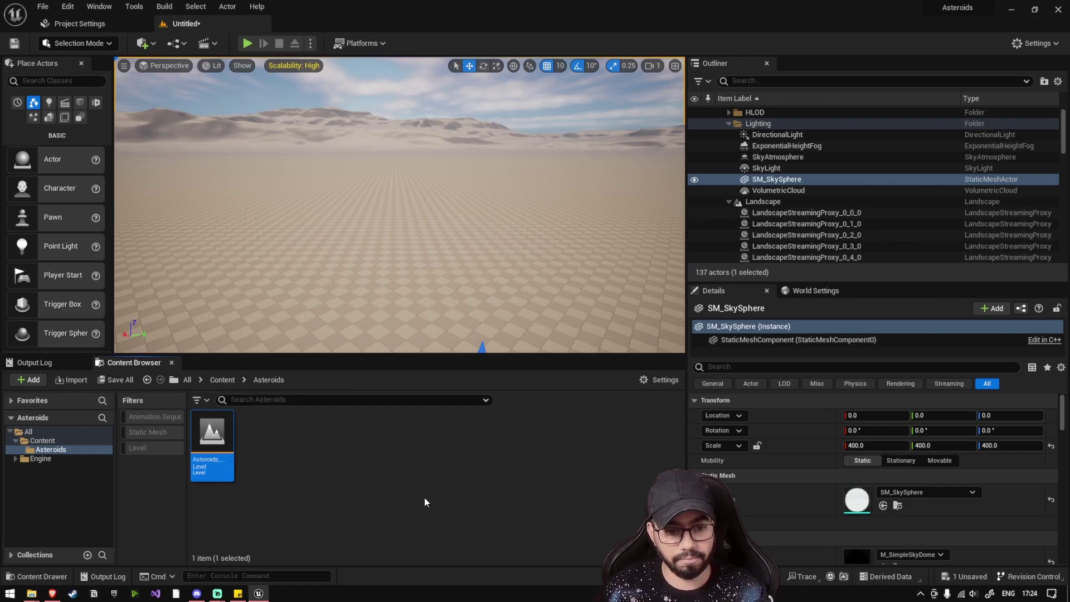
pyautogui.doubleClick(215, 443)
pyautogui.click(567, 425)
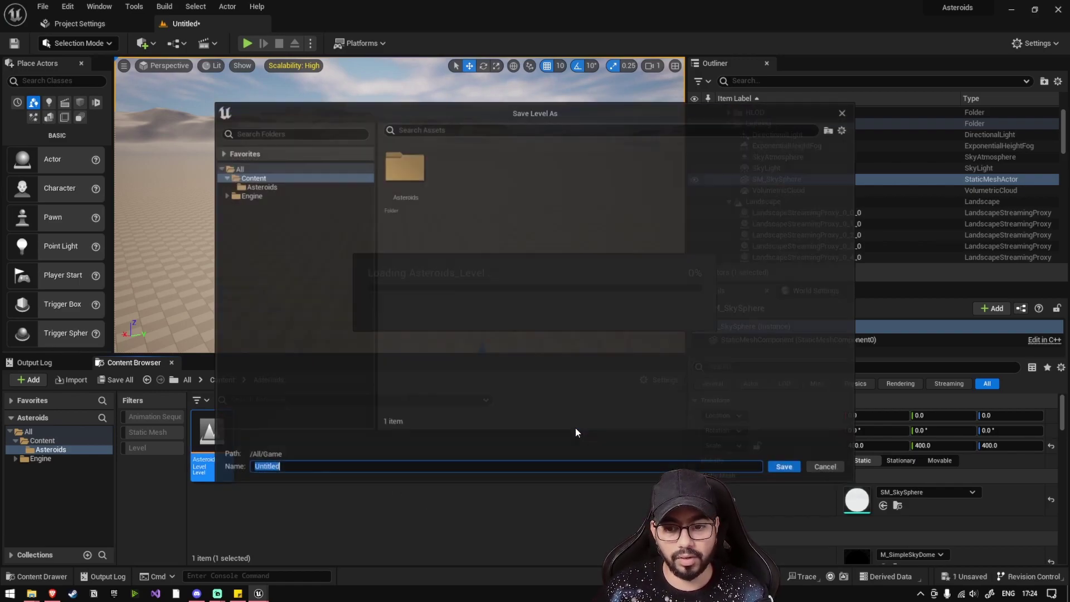
pyautogui.press('Escape')
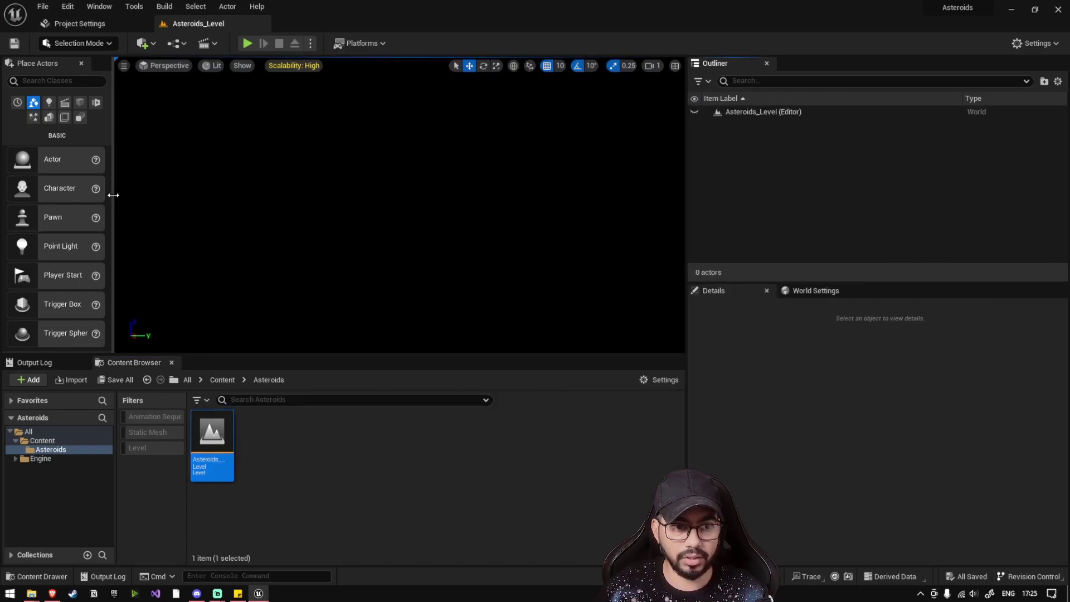
pyautogui.moveTo(114, 195); pyautogui.dragTo(194, 162)
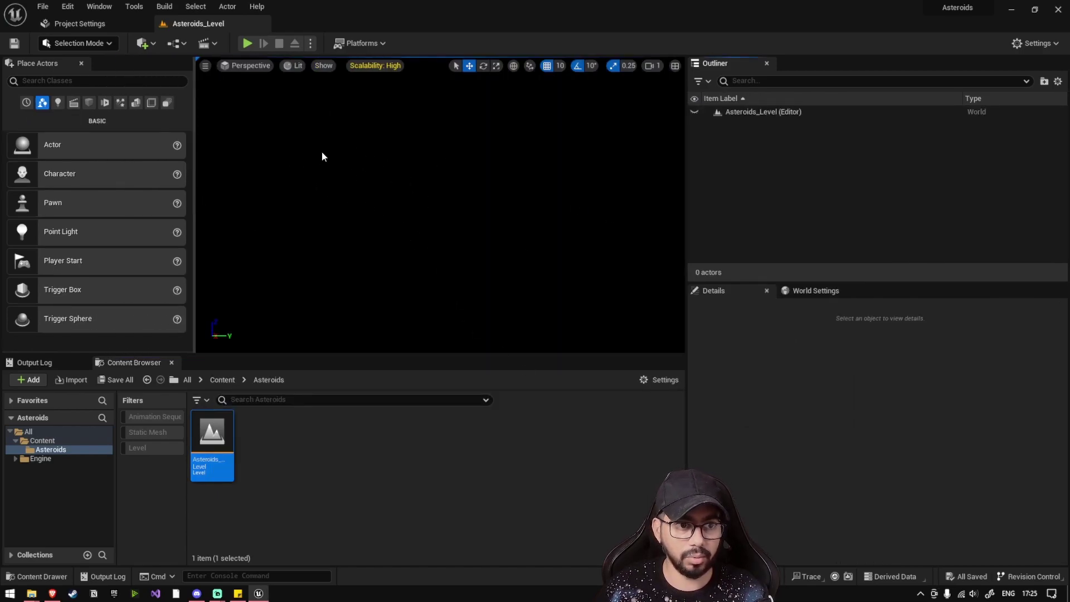
# Step: Place a Cube from Shapes and a Directional Light from Lights into the level
pyautogui.click(89, 103)
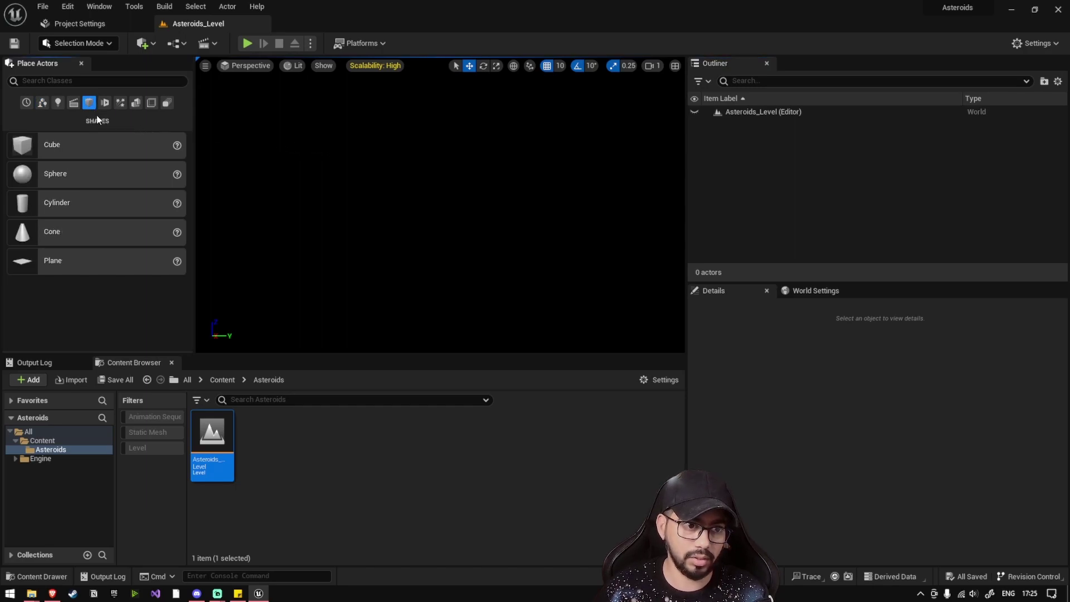
pyautogui.moveTo(53, 146); pyautogui.dragTo(494, 212)
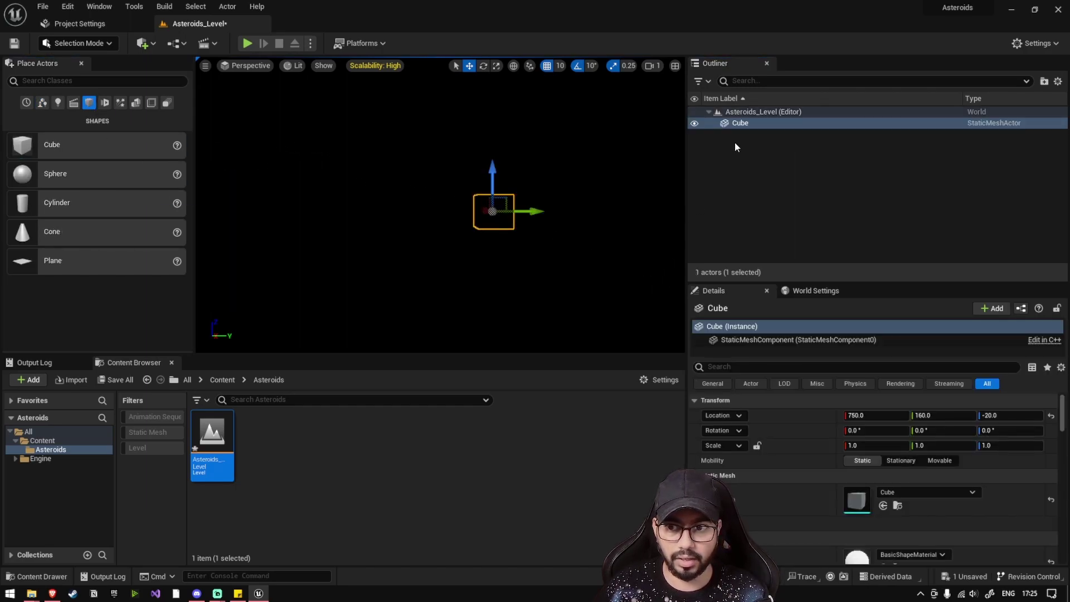
pyautogui.click(58, 102)
pyautogui.moveTo(89, 144); pyautogui.dragTo(401, 151)
pyautogui.moveTo(549, 193); pyautogui.dragTo(638, 339, button='right')
# Step: Reset the Cube's location to 0, 0, 0 and frame it in the viewport
pyautogui.click(476, 212)
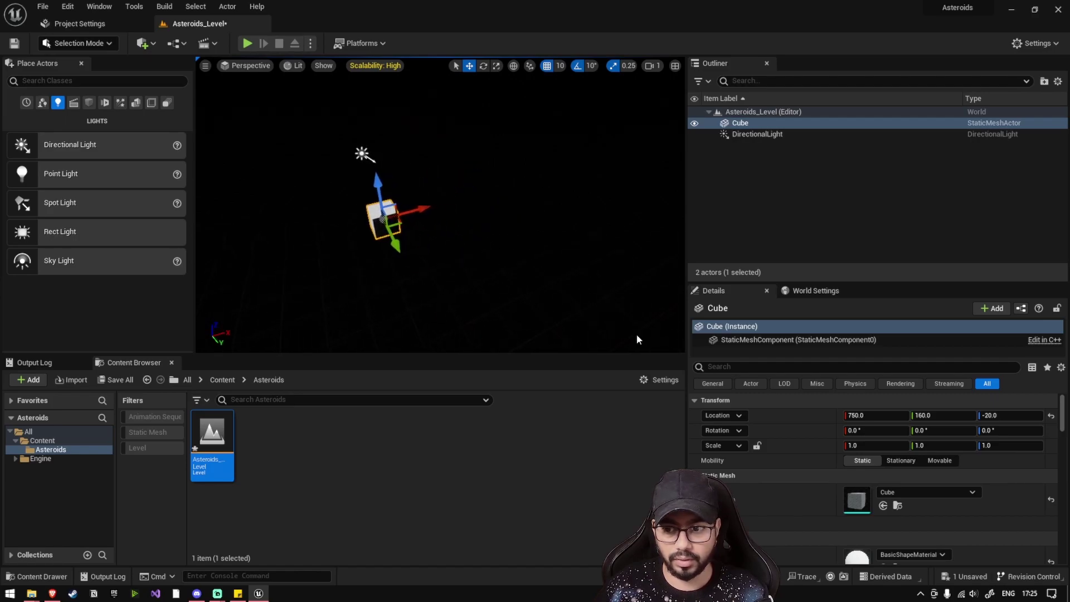
pyautogui.click(1051, 416)
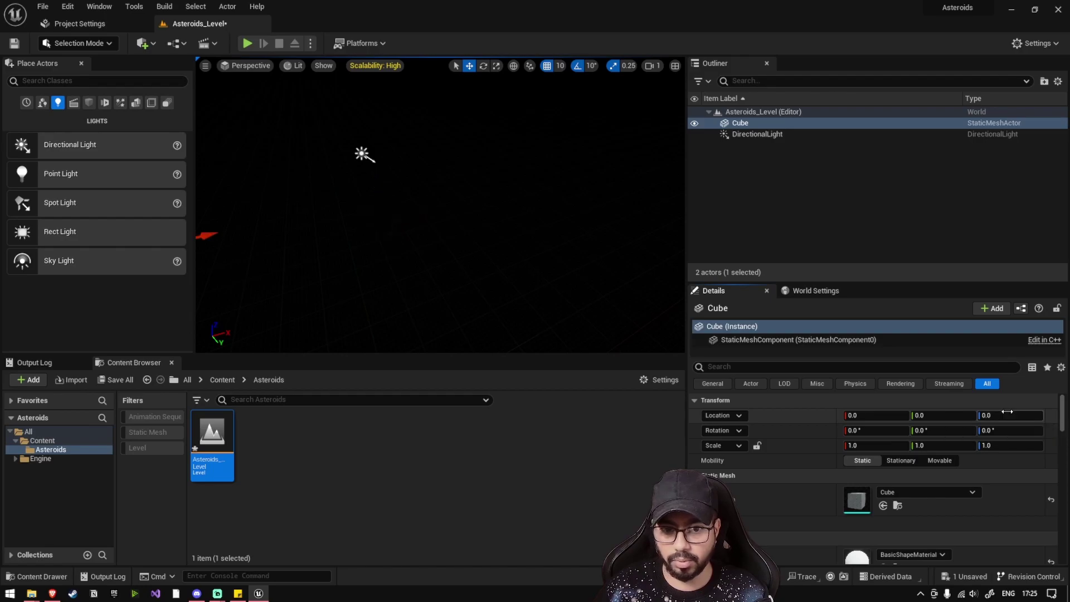
pyautogui.press('f')
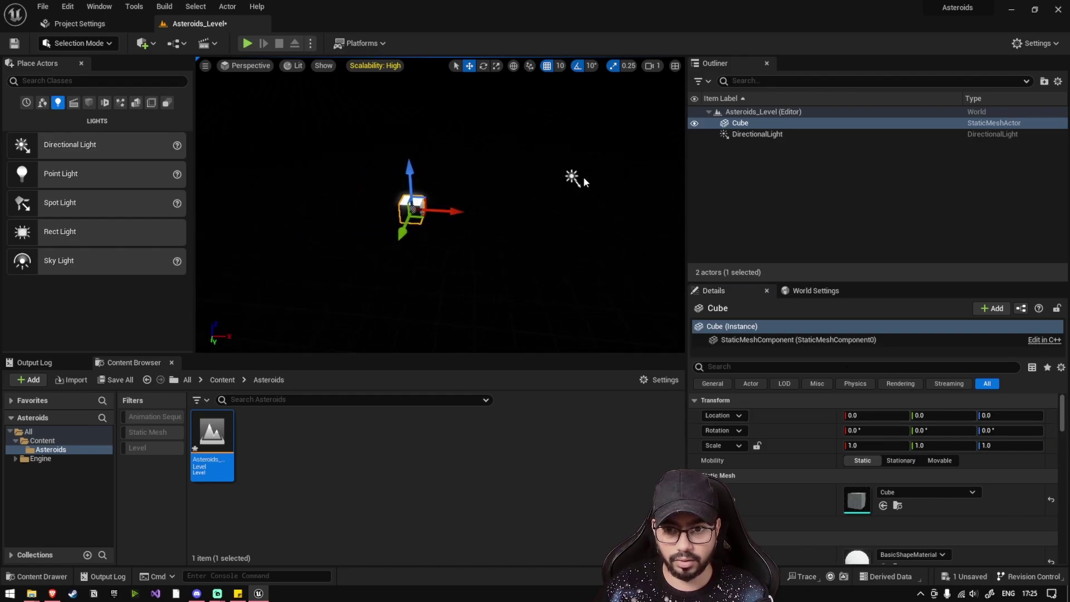
# Step: Scale the Cube to 113.25 on X and Y into a flat floor and save
pyautogui.click(495, 66)
pyautogui.moveTo(456, 195)
pyautogui.mouseDown(button='right')
pyautogui.moveTo(452, 184)
pyautogui.moveTo(449, 201)
pyautogui.moveTo(451, 167)
pyautogui.moveTo(456, 190)
pyautogui.mouseUp(button='right')
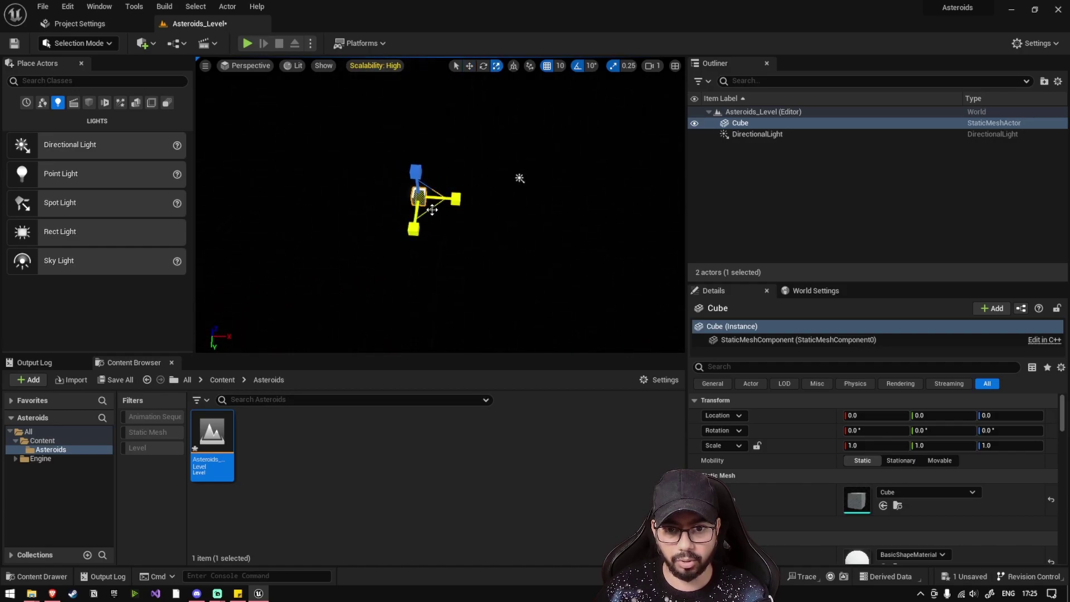
pyautogui.moveTo(432, 210); pyautogui.dragTo(504, 258)
pyautogui.moveTo(401, 201); pyautogui.dragTo(458, 210, button='right')
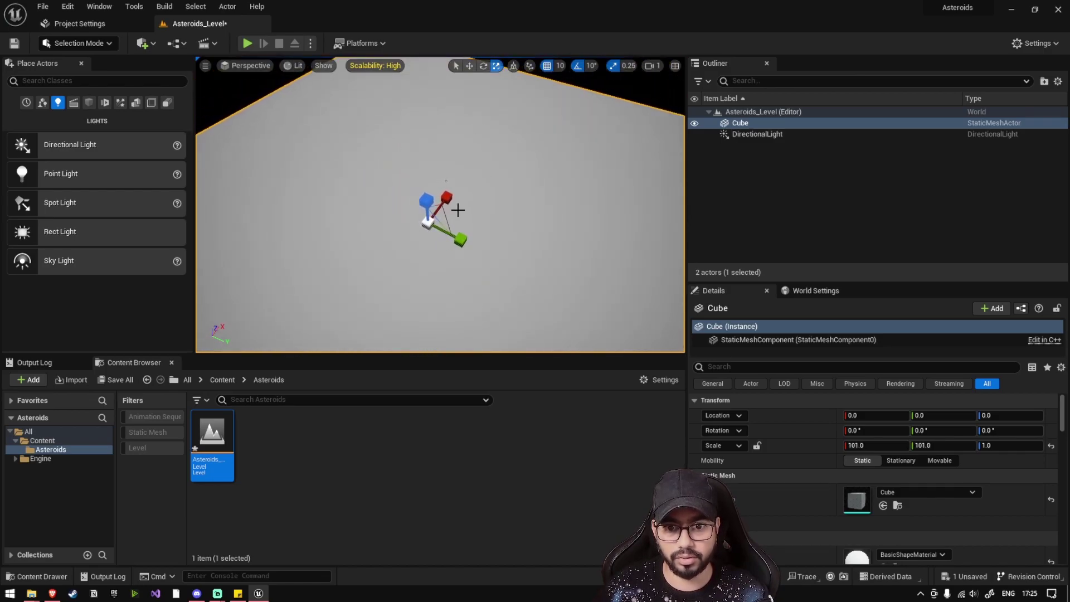
pyautogui.moveTo(448, 212); pyautogui.dragTo(446, 210)
pyautogui.moveTo(447, 210); pyautogui.dragTo(429, 234, button='right')
pyautogui.click(343, 513)
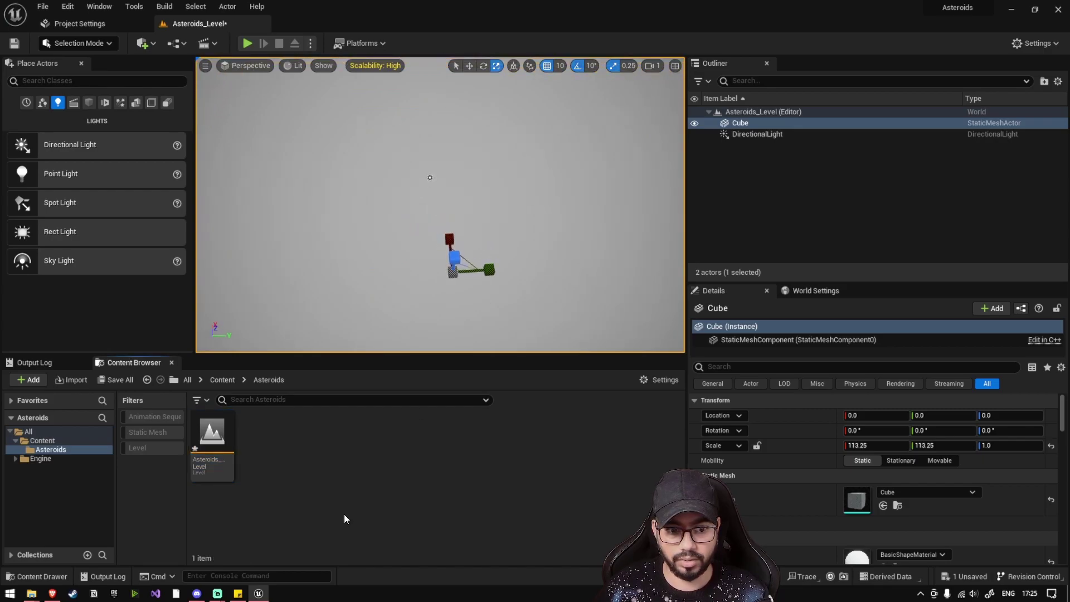
pyautogui.hotkey('ctrl', 's')
pyautogui.moveTo(421, 286); pyautogui.dragTo(404, 262, button='right')
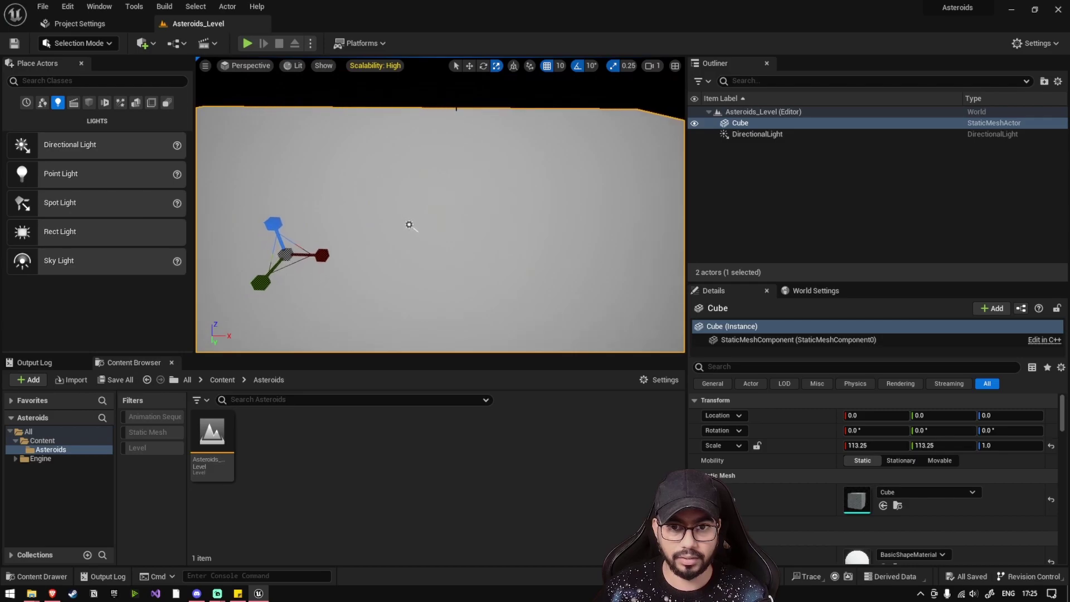
# Step: Lower the floor plane to Z -1270 and save the level
pyautogui.click(454, 66)
pyautogui.moveTo(389, 216); pyautogui.dragTo(392, 204, button='right')
pyautogui.click(468, 65)
pyautogui.moveTo(405, 186); pyautogui.dragTo(411, 261)
pyautogui.hotkey('ctrl', 's')
pyautogui.moveTo(475, 237); pyautogui.dragTo(460, 285, button='right')
pyautogui.rightClick(298, 440)
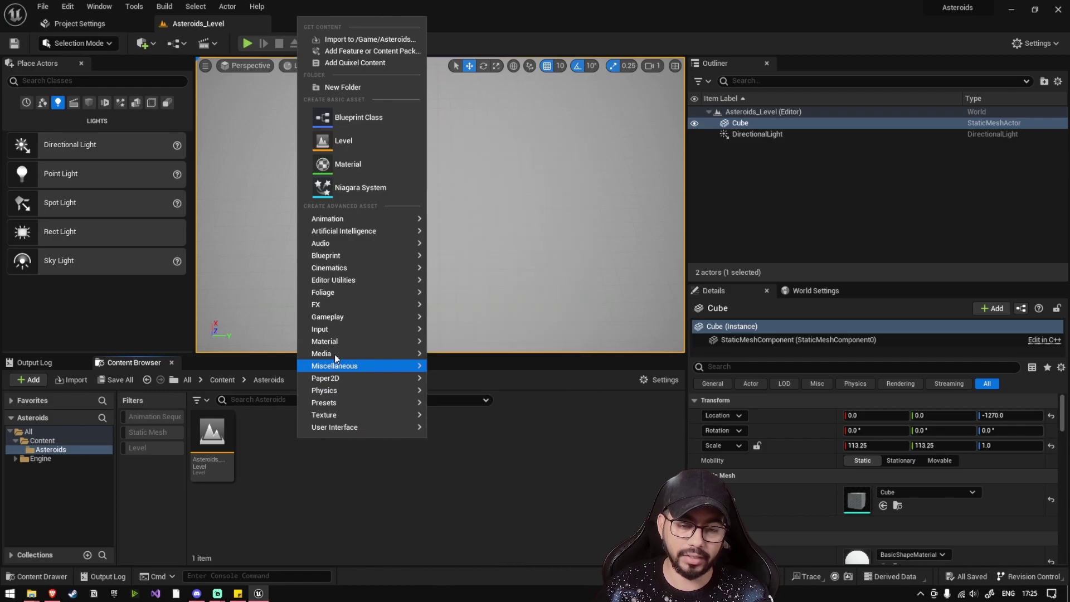
# Step: Create a Pawn Blueprint 'Spaceship_BP', open it, and dock its editor beside Asteroids_Level
pyautogui.click(336, 118)
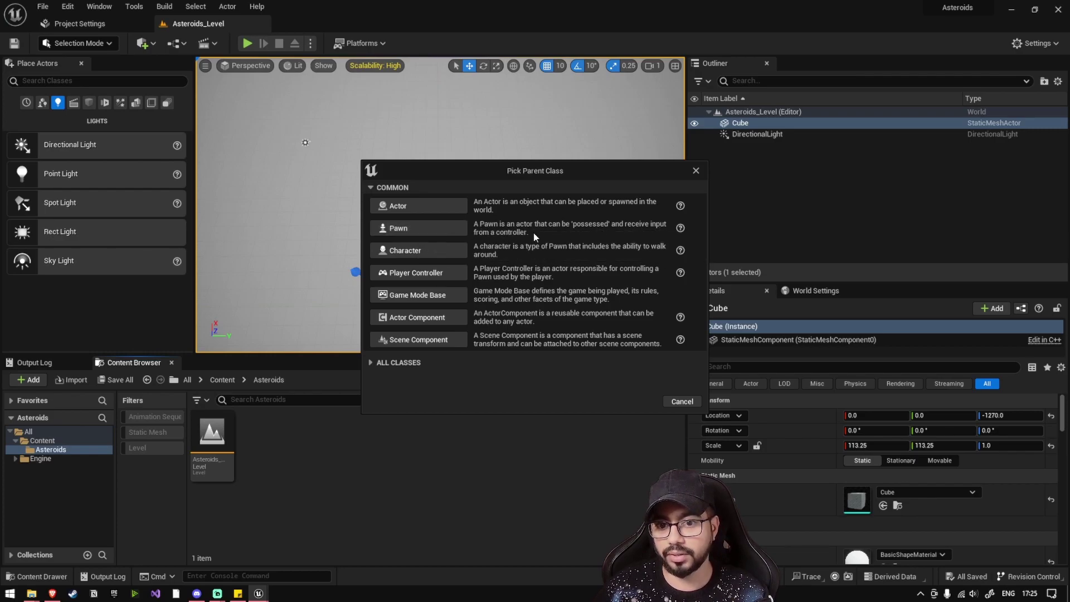
pyautogui.click(443, 226)
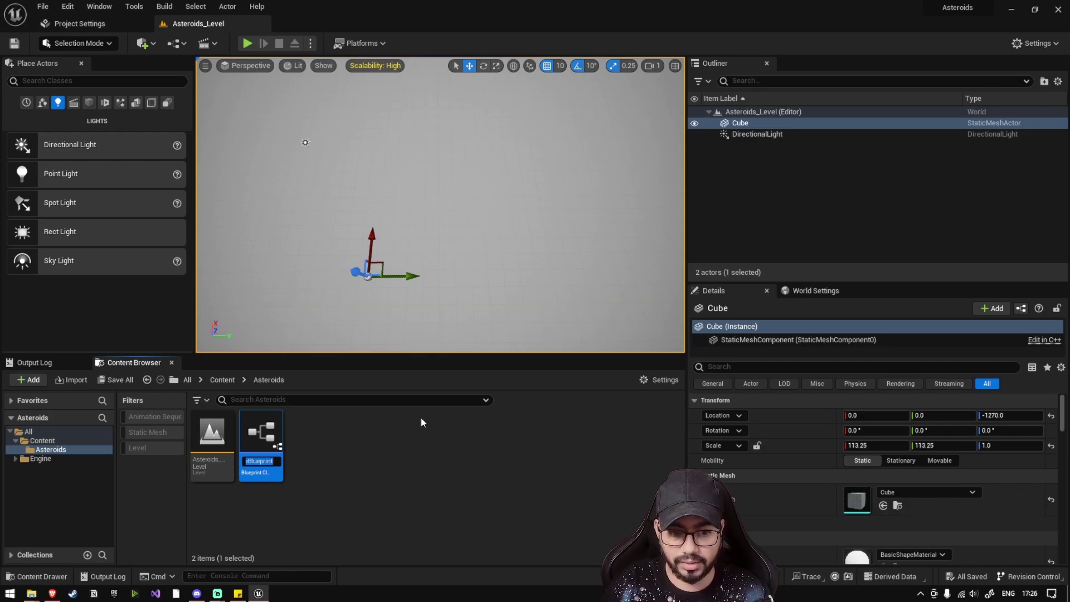
pyautogui.write('Spaceship_BP')
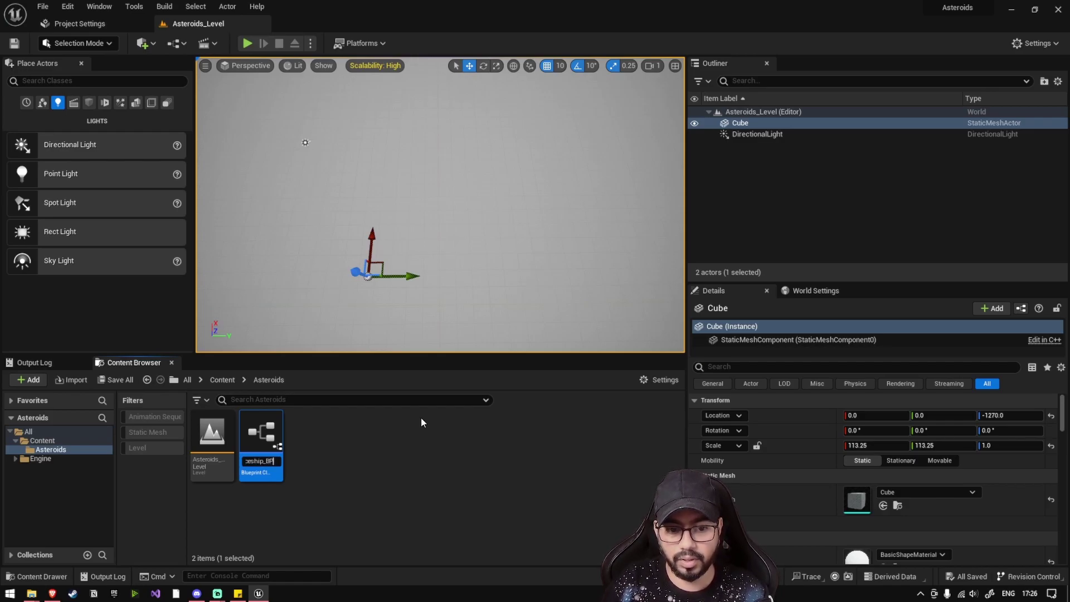
pyautogui.press('Return')
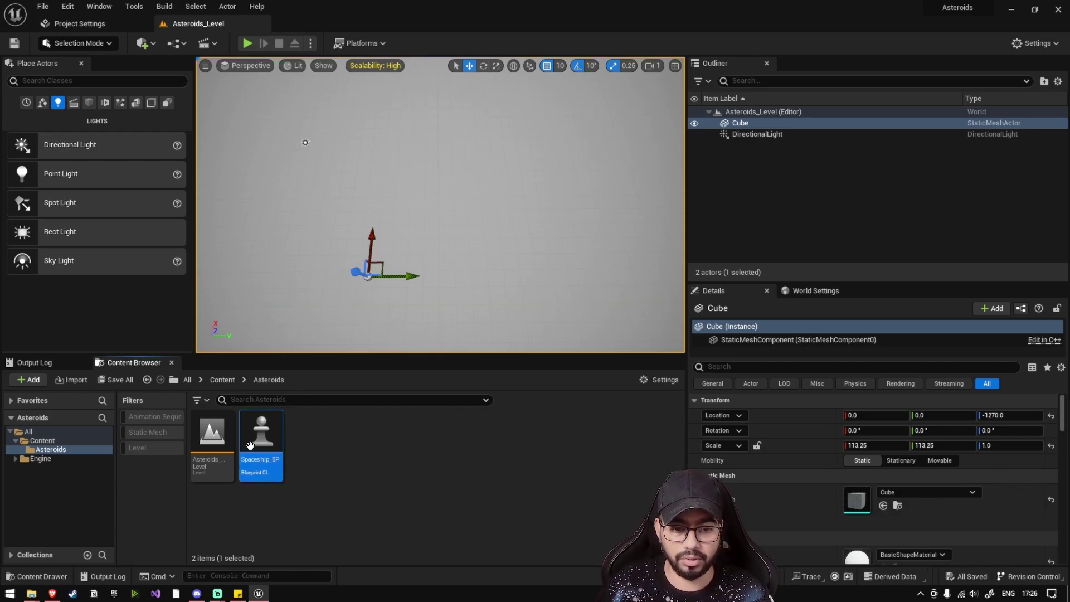
pyautogui.doubleClick(262, 438)
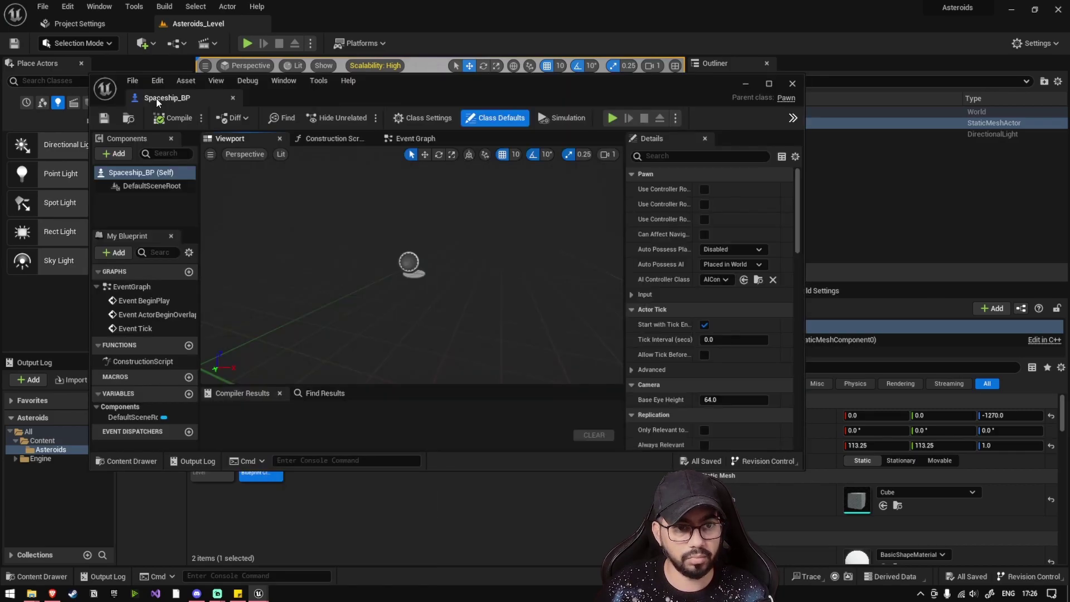
pyautogui.moveTo(156, 98); pyautogui.dragTo(249, 25)
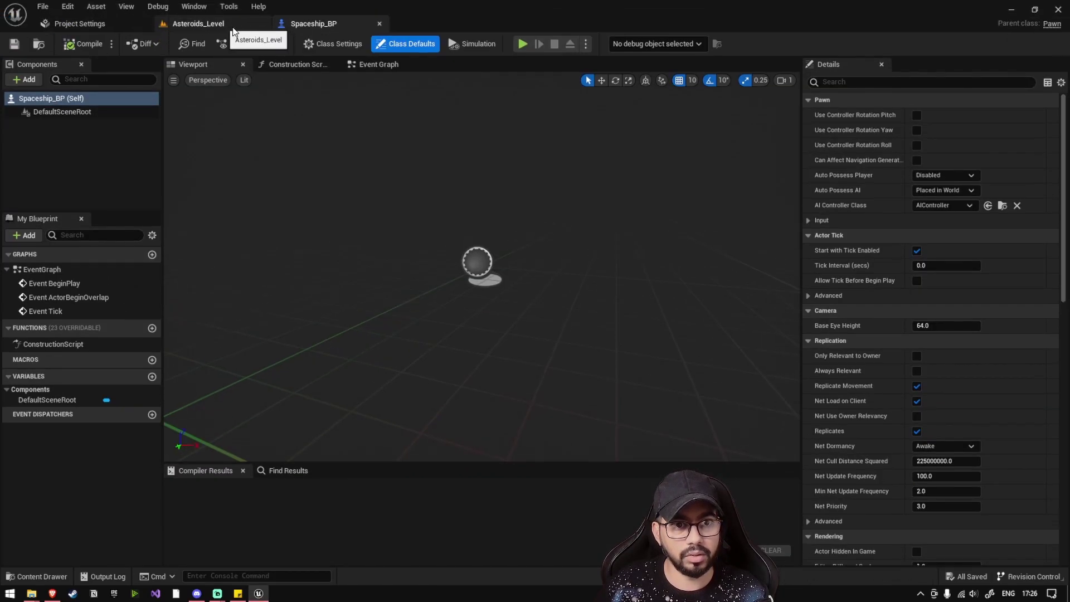
pyautogui.click(212, 20)
pyautogui.click(346, 460)
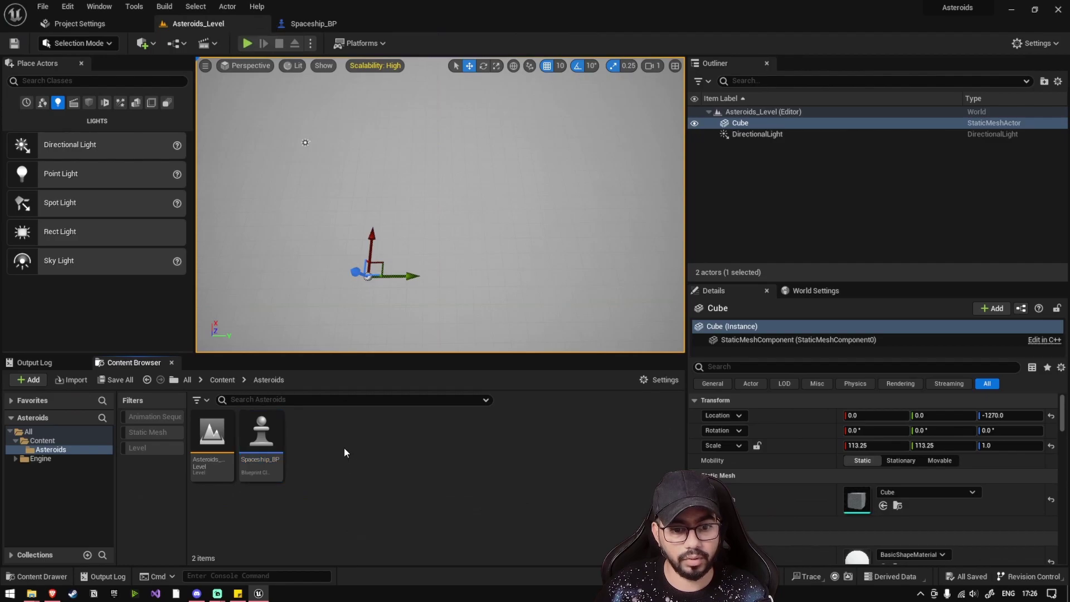
# Step: Create a Game Mode Base Blueprint named 'Asteroids_GM' in the Asteroids folder
pyautogui.rightClick(357, 443)
pyautogui.click(397, 121)
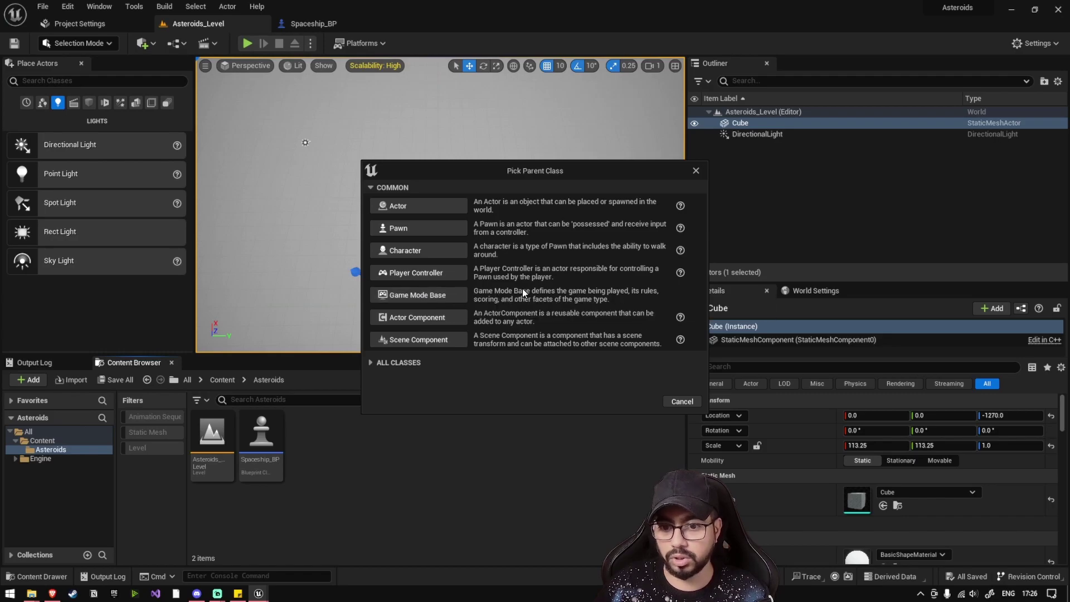
pyautogui.click(430, 293)
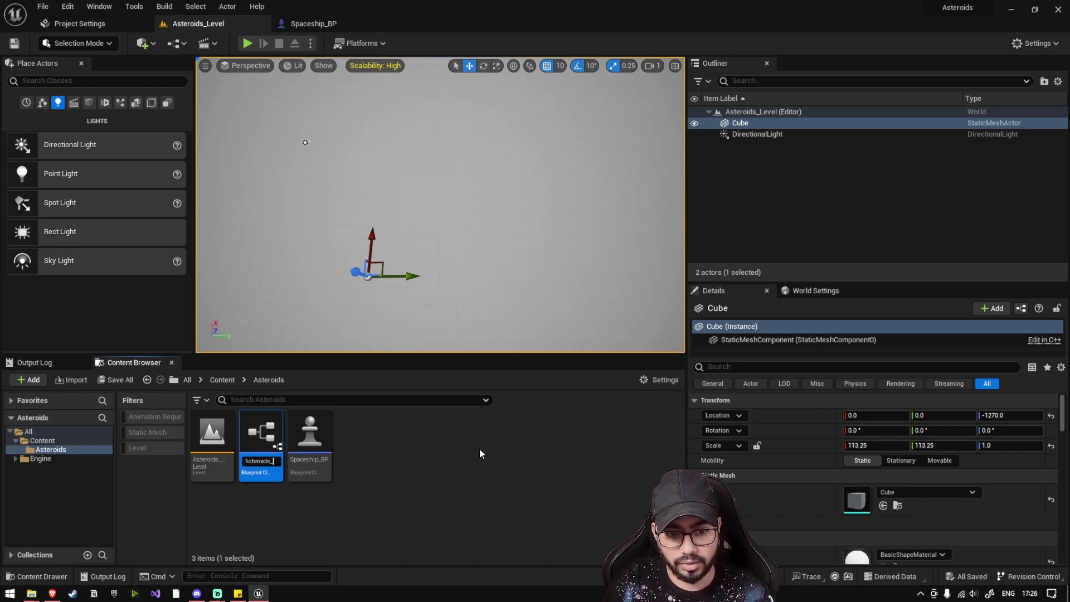
pyautogui.write('Asteroids_GM')
pyautogui.press('Return')
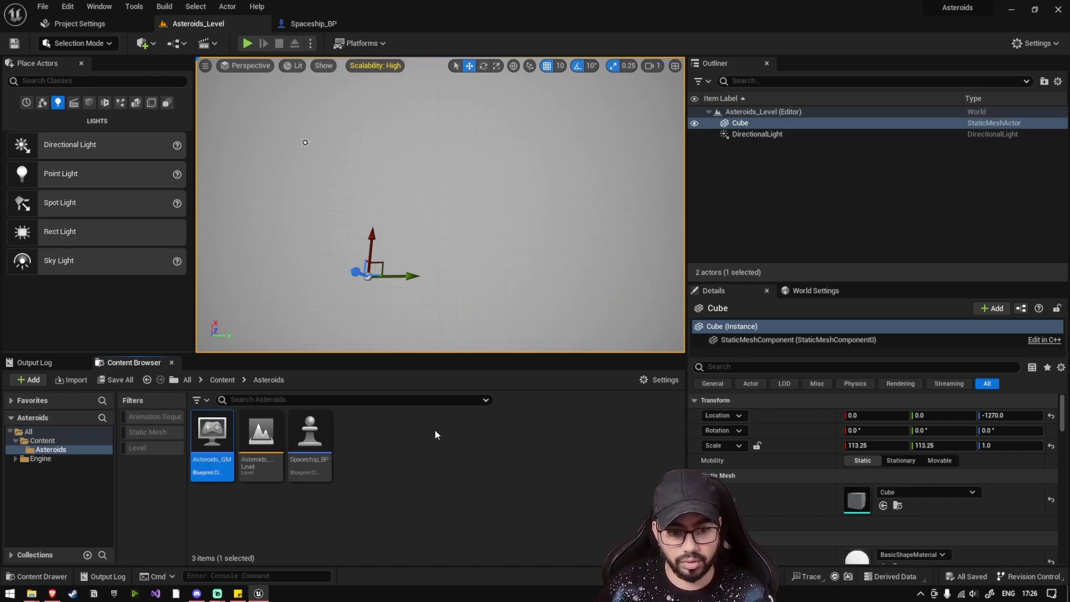
# Step: Set the level's GameMode Override in World Settings to Asteroids_GM
pyautogui.click(815, 290)
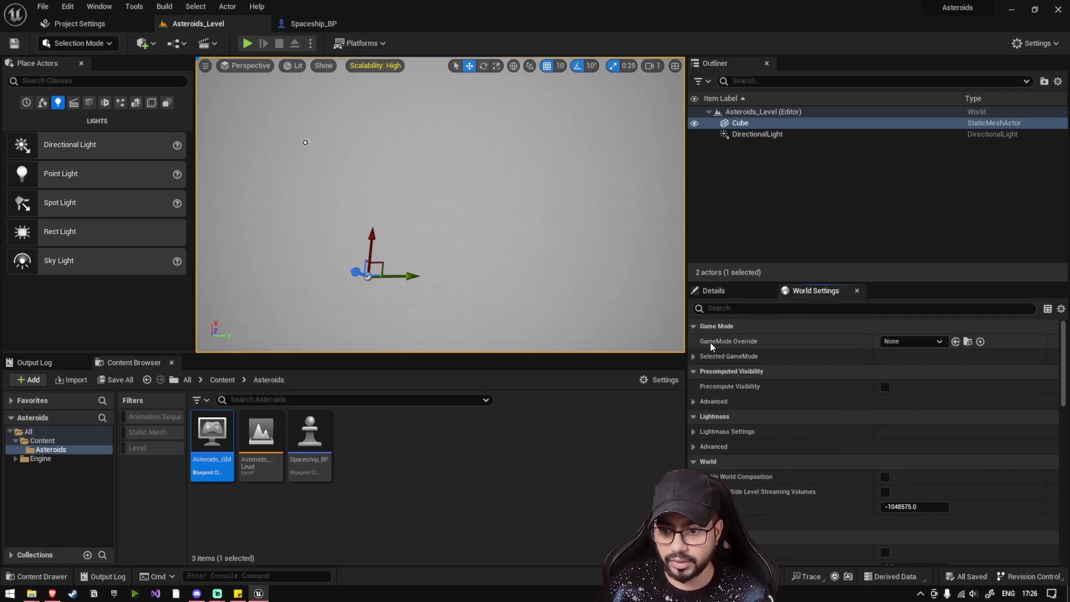
pyautogui.click(939, 342)
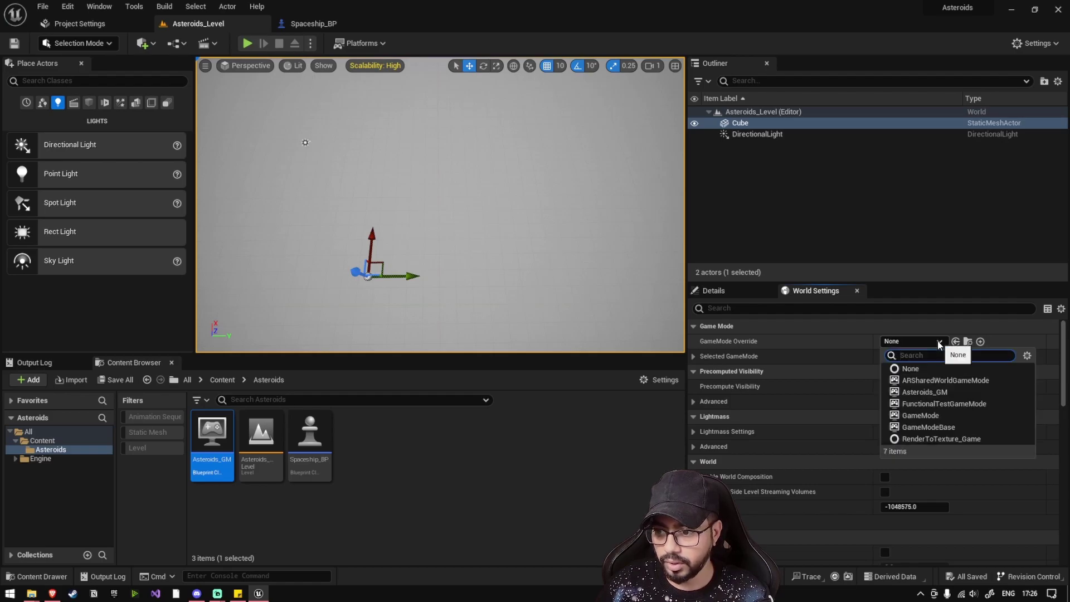
pyautogui.click(925, 392)
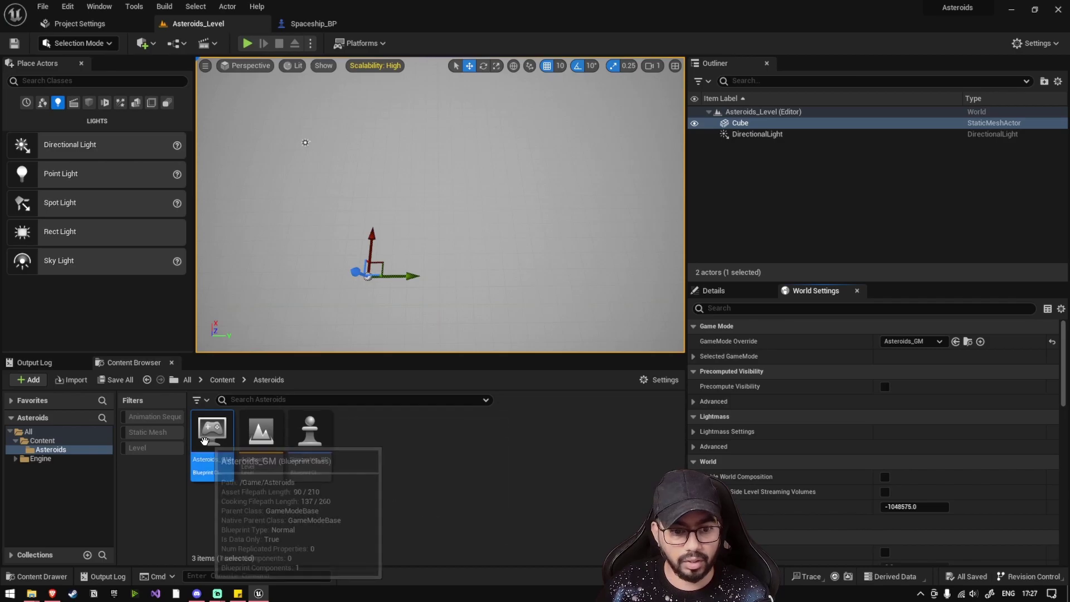
pyautogui.doubleClick(211, 435)
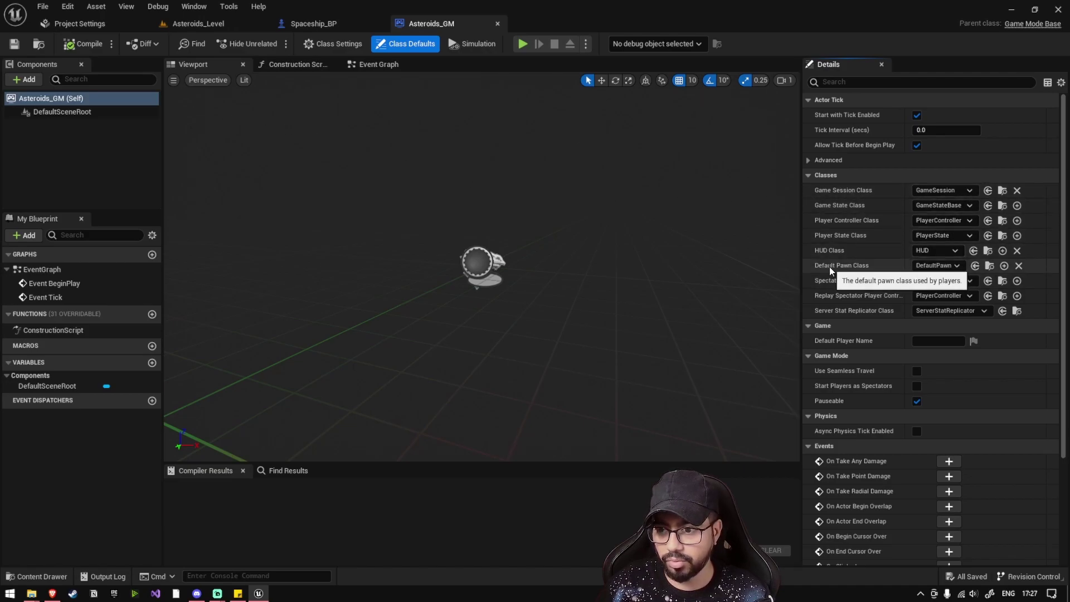
# Step: Set Asteroids_GM's Default Pawn Class to Spaceship_BP and save all assets
pyautogui.click(933, 265)
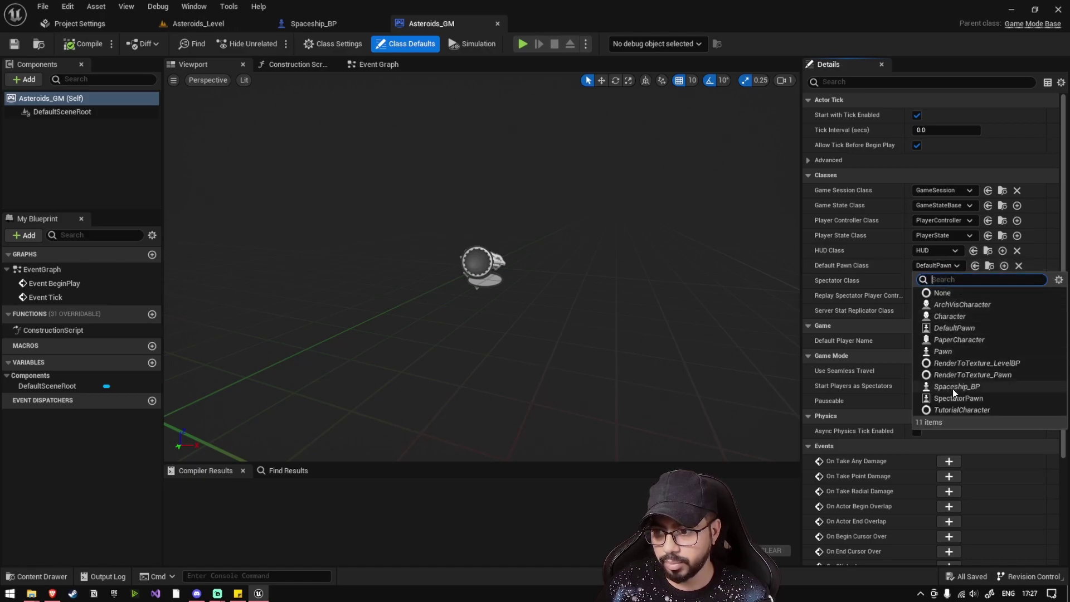
pyautogui.click(972, 388)
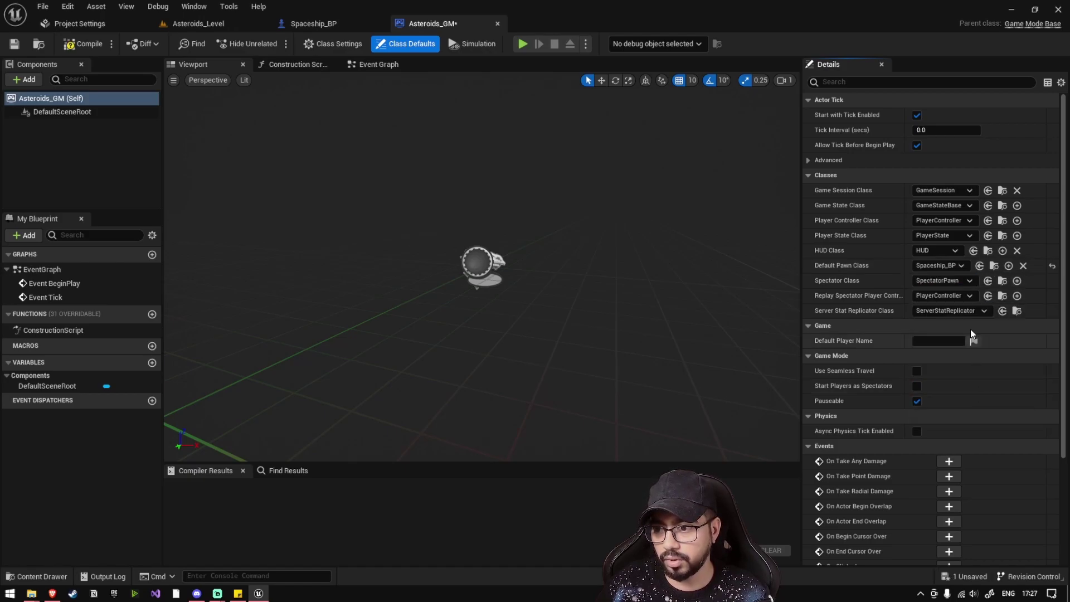
pyautogui.click(217, 23)
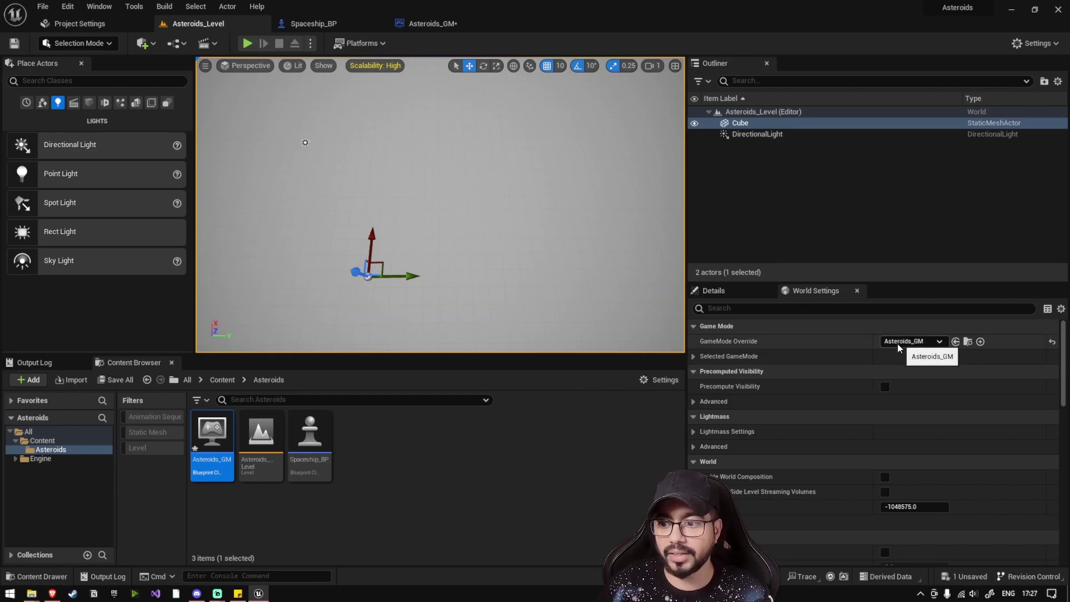
pyautogui.click(429, 24)
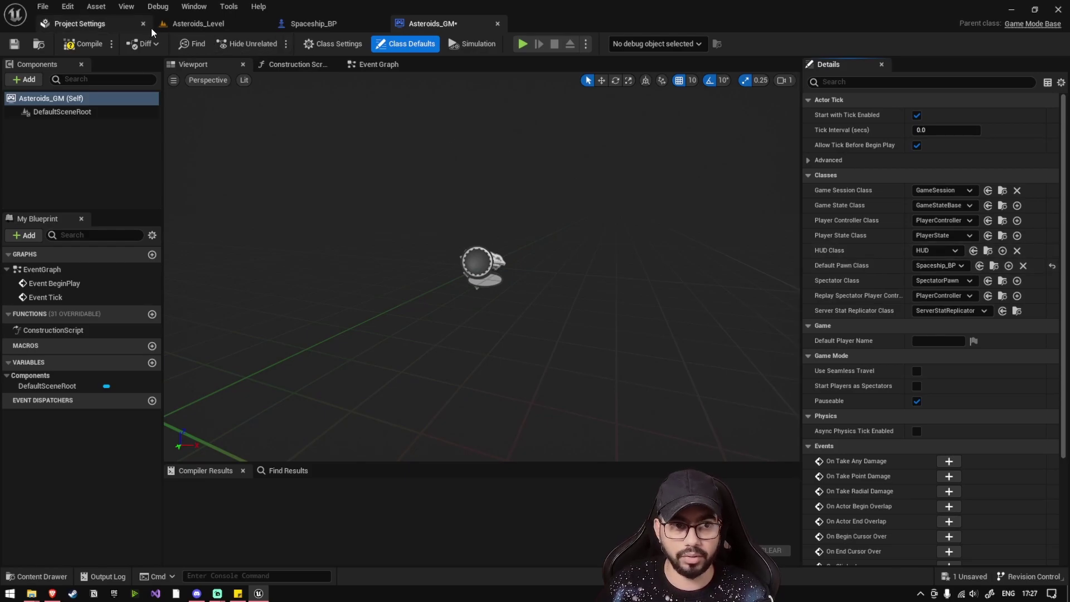
pyautogui.click(178, 23)
pyautogui.hotkey('ctrl', 'shift', 's')
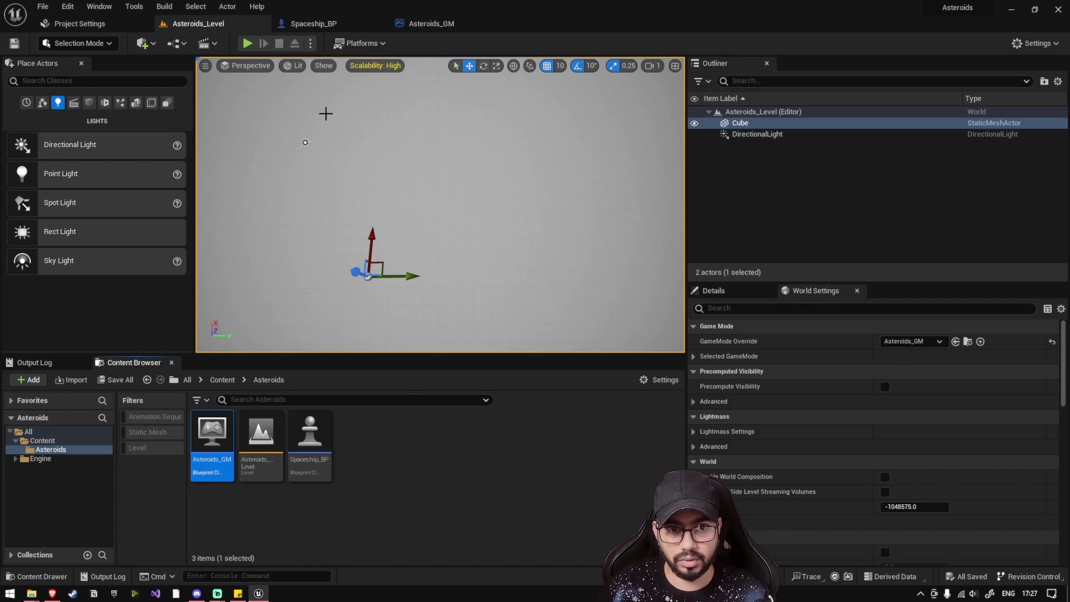
# Step: Play the level, check Asteroids_GM0 and Spaceship_BP0 in the Outliner, then stop and reopen Spaceship_BP
pyautogui.click(249, 43)
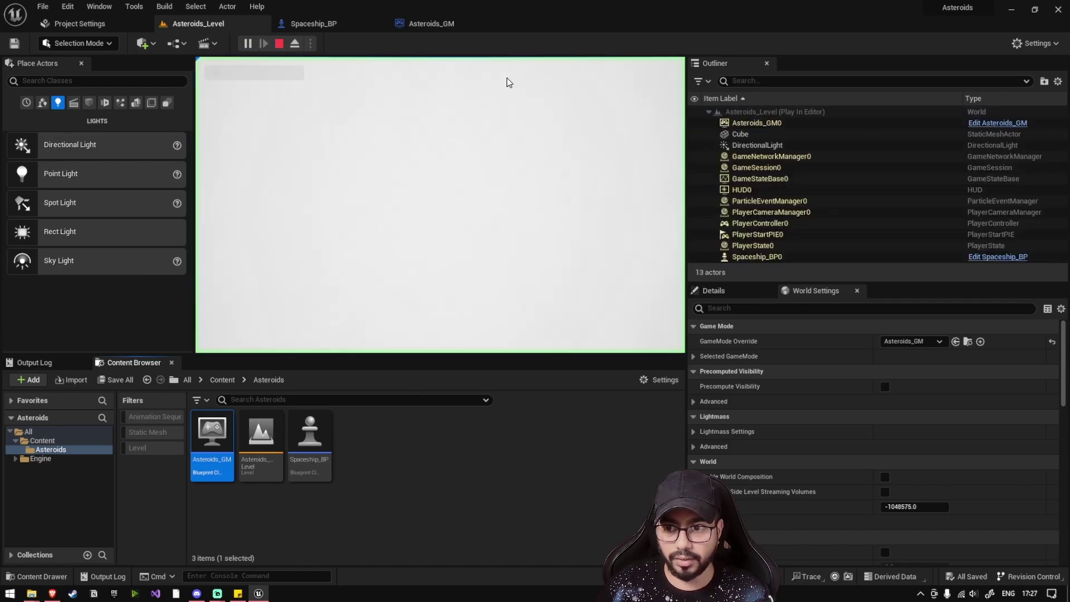
pyautogui.click(768, 123)
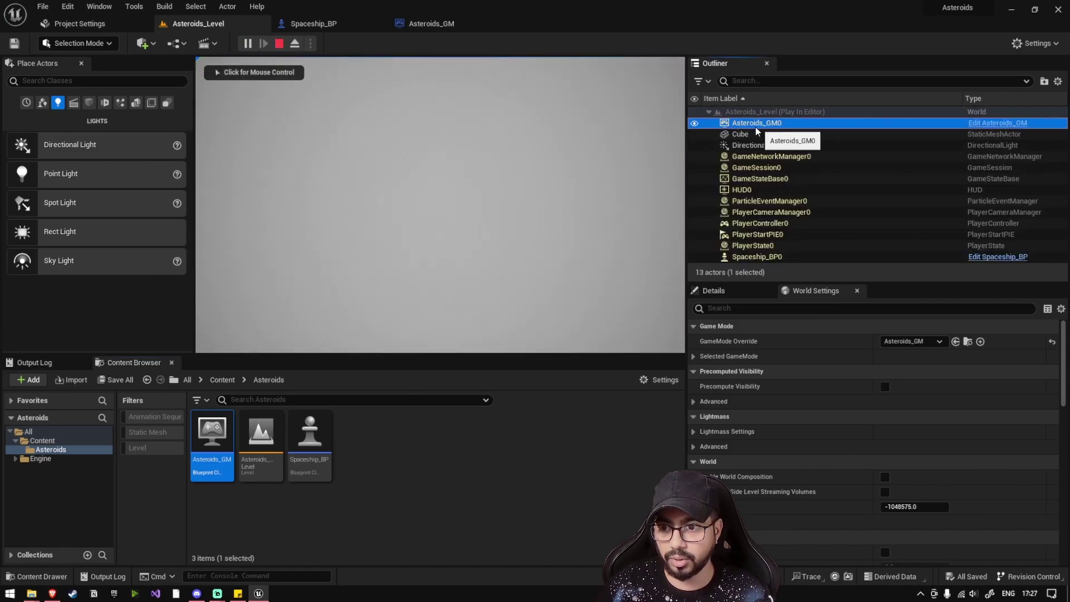
pyautogui.click(753, 257)
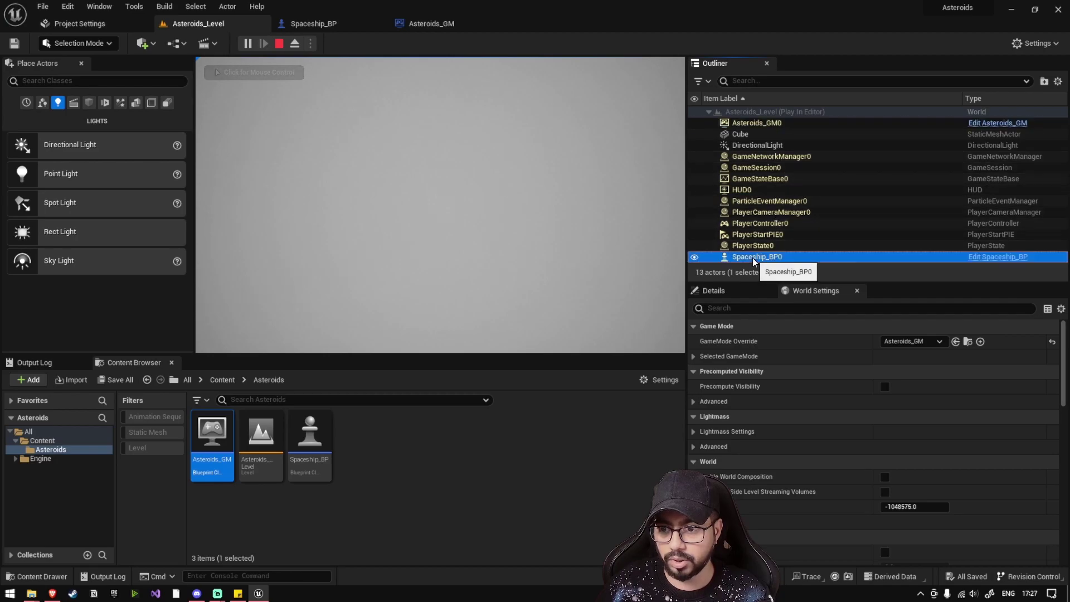
pyautogui.click(285, 44)
pyautogui.click(298, 20)
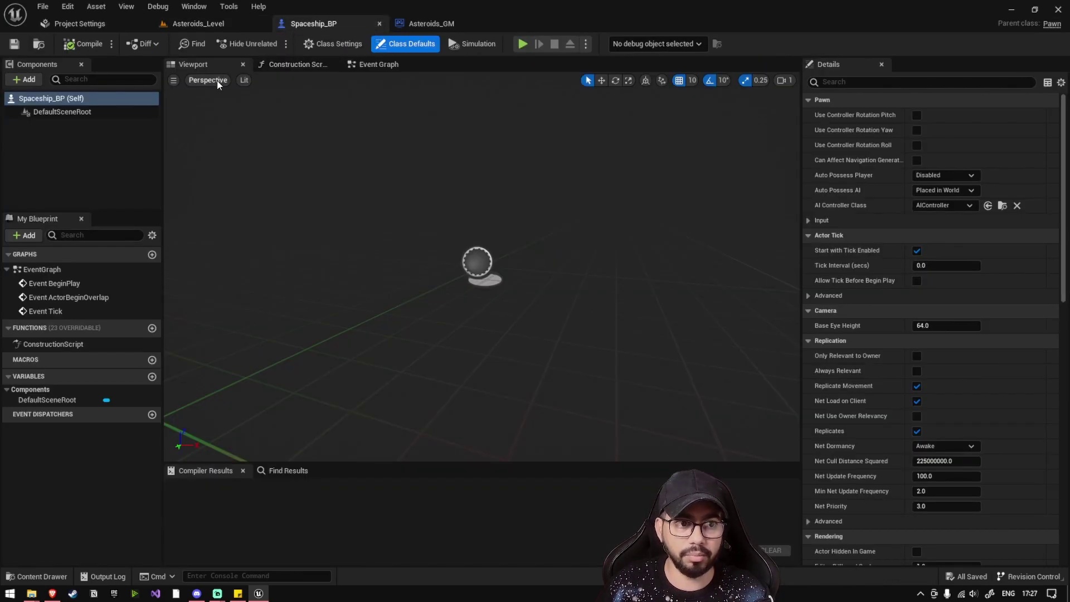
# Step: Add a Camera component to Spaceship_BP and frame it in the viewport
pyautogui.click(10, 79)
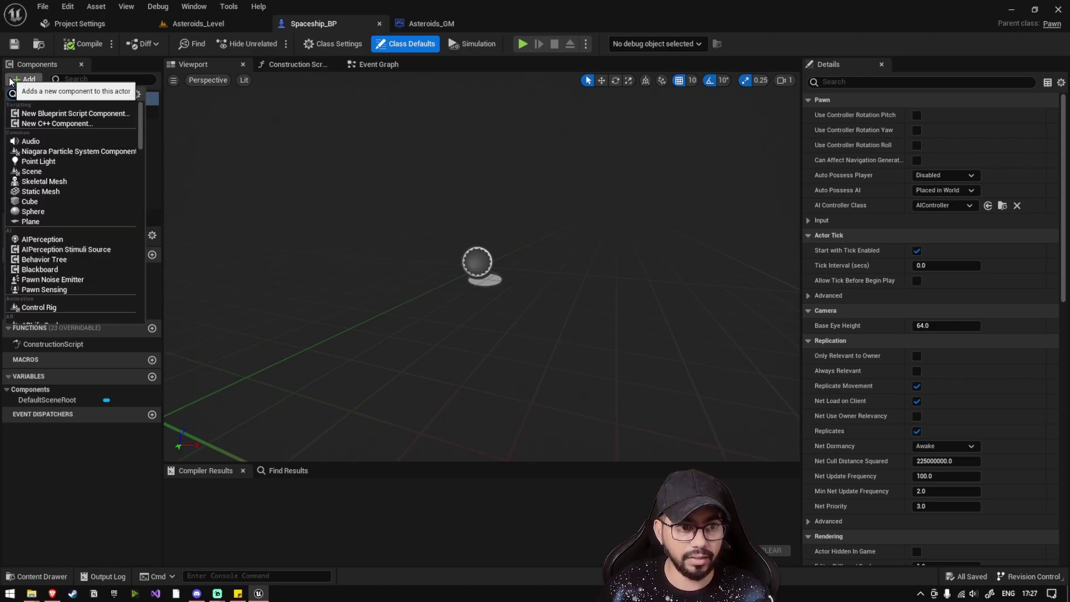
pyautogui.write('ca')
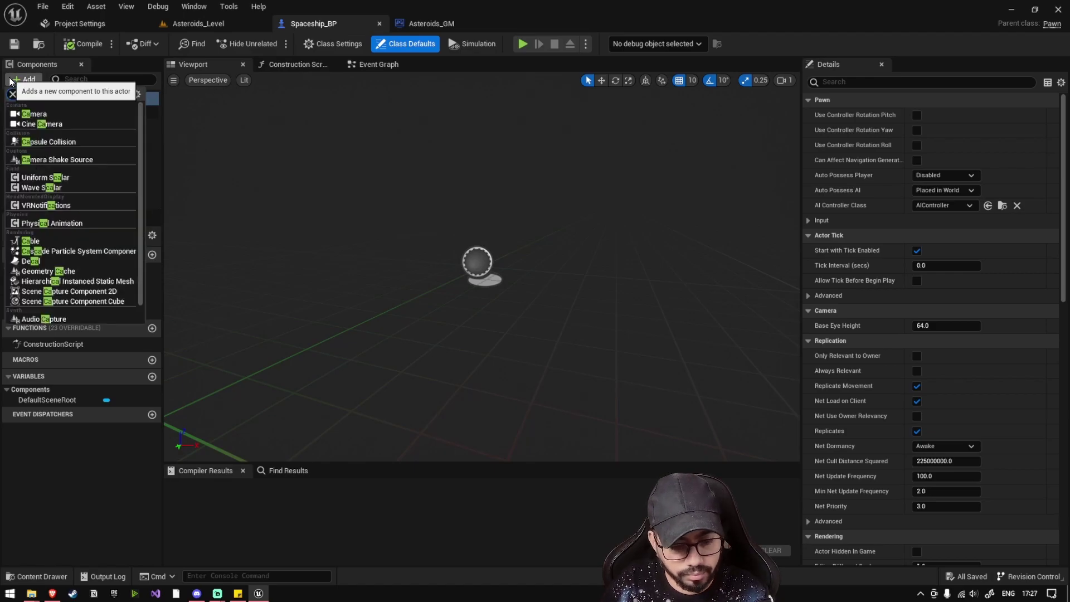
pyautogui.write('mera')
pyautogui.click(41, 113)
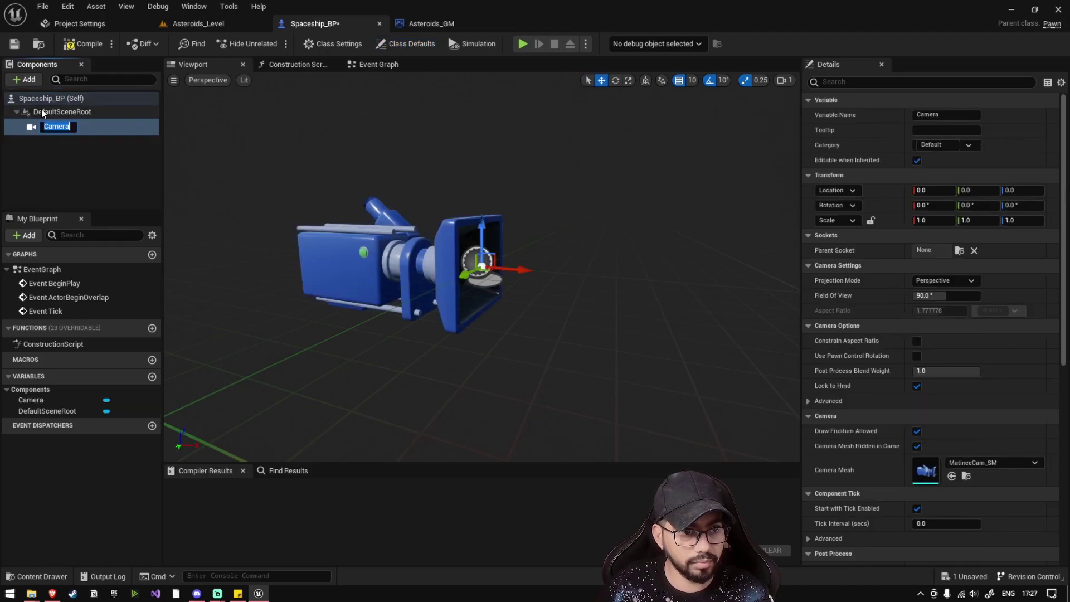
pyautogui.doubleClick(100, 126)
pyautogui.moveTo(485, 162); pyautogui.dragTo(484, 162, button='right')
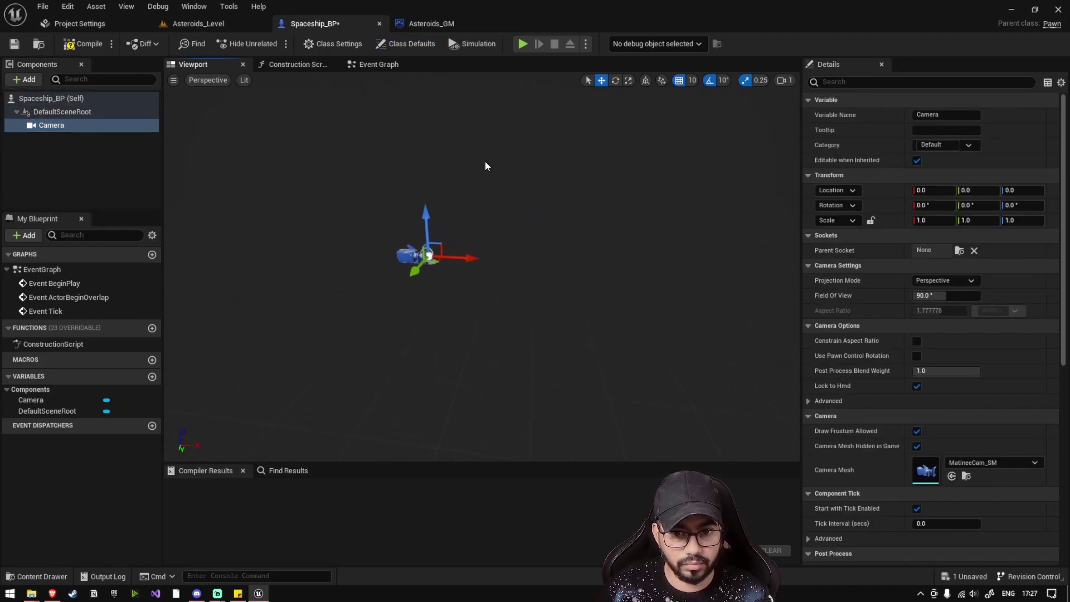
# Step: Pitch the camera -90° to look down, raise it to Z 900, then save and compile
pyautogui.press('e')
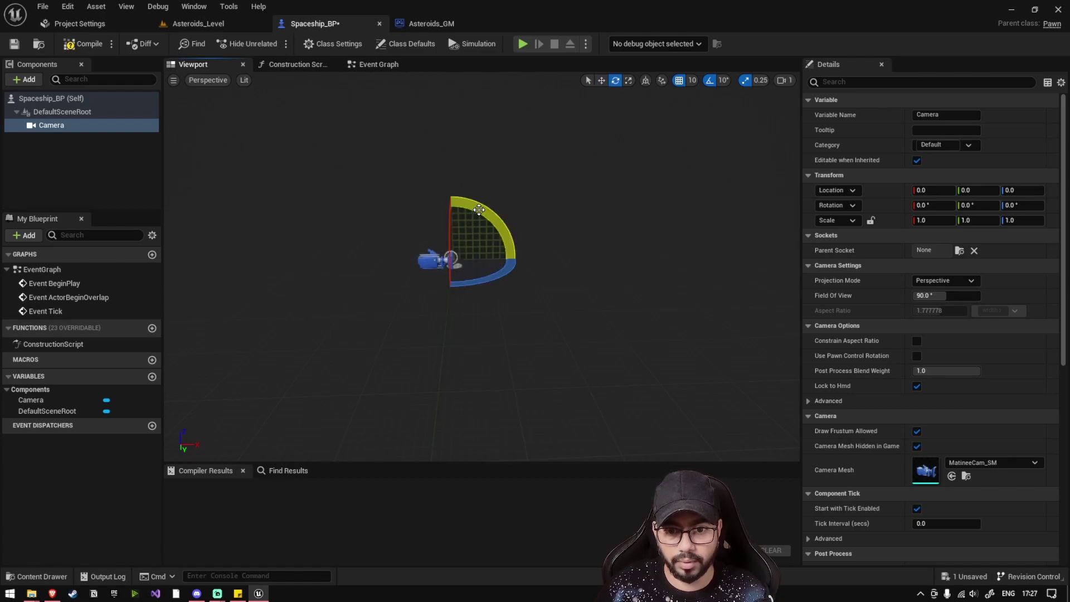
pyautogui.moveTo(479, 215); pyautogui.dragTo(505, 223)
pyautogui.press('w')
pyautogui.moveTo(453, 286); pyautogui.dragTo(469, 128)
pyautogui.moveTo(672, 145); pyautogui.dragTo(680, 199)
pyautogui.hotkey('ctrl', 's')
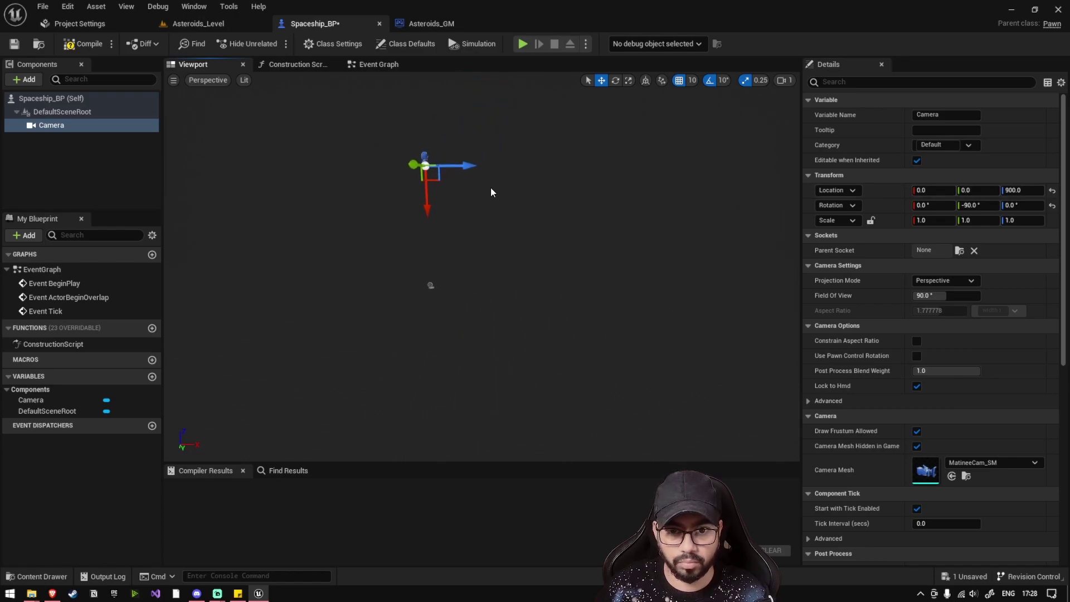
pyautogui.click(89, 43)
pyautogui.click(194, 22)
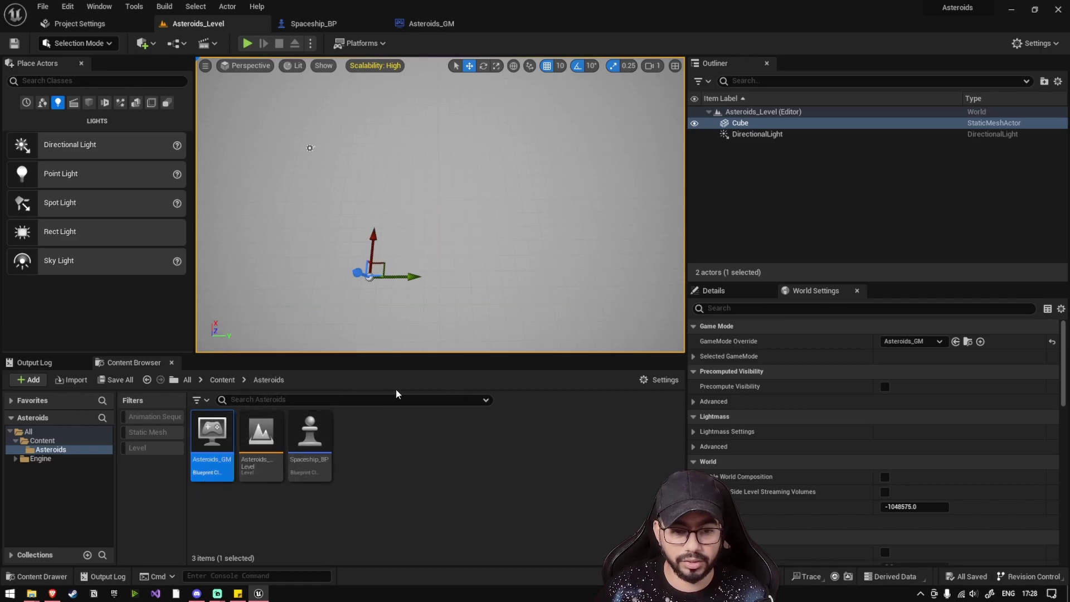
pyautogui.hotkey('alt', 'Tab')
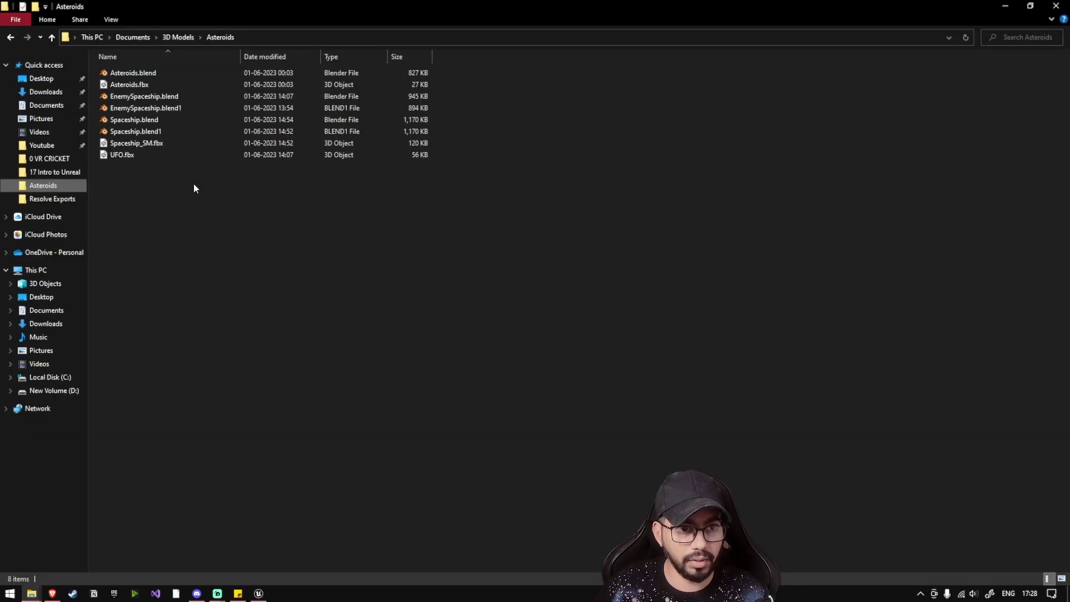
pyautogui.doubleClick(129, 84)
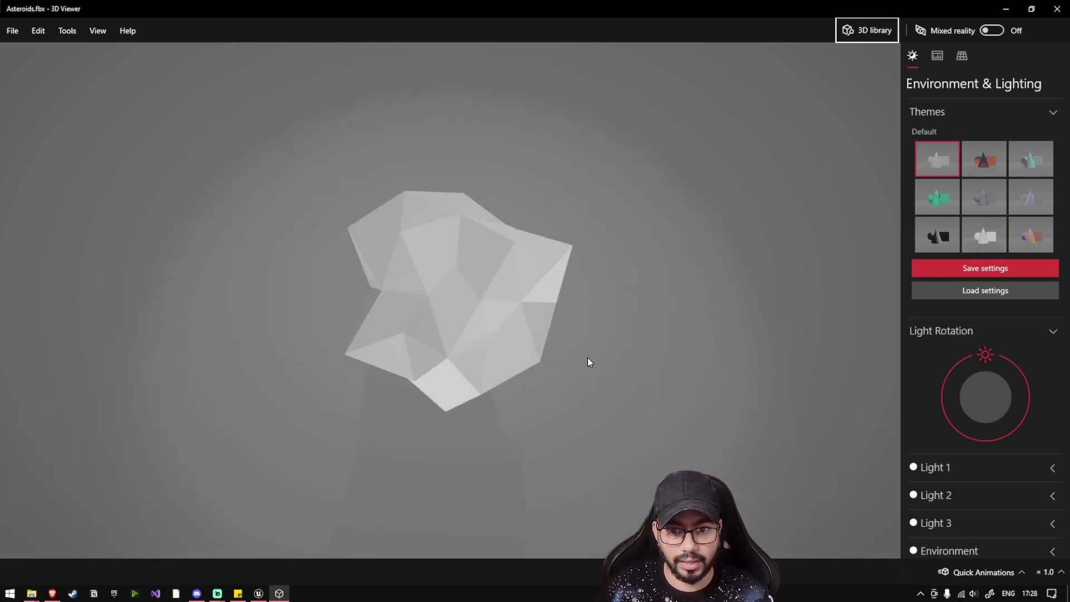
pyautogui.click(1057, 9)
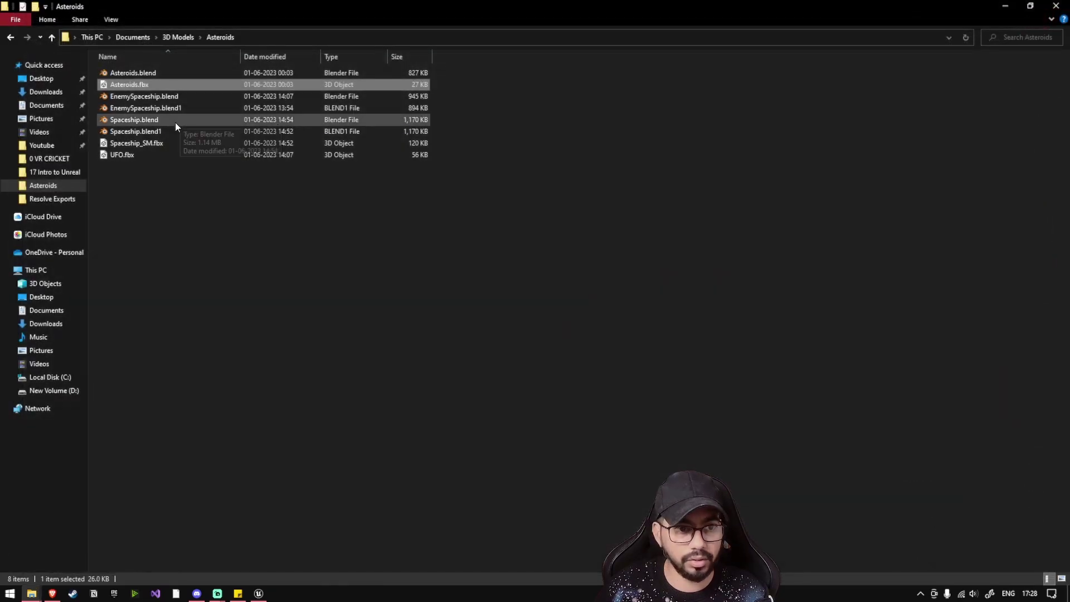
pyautogui.doubleClick(144, 143)
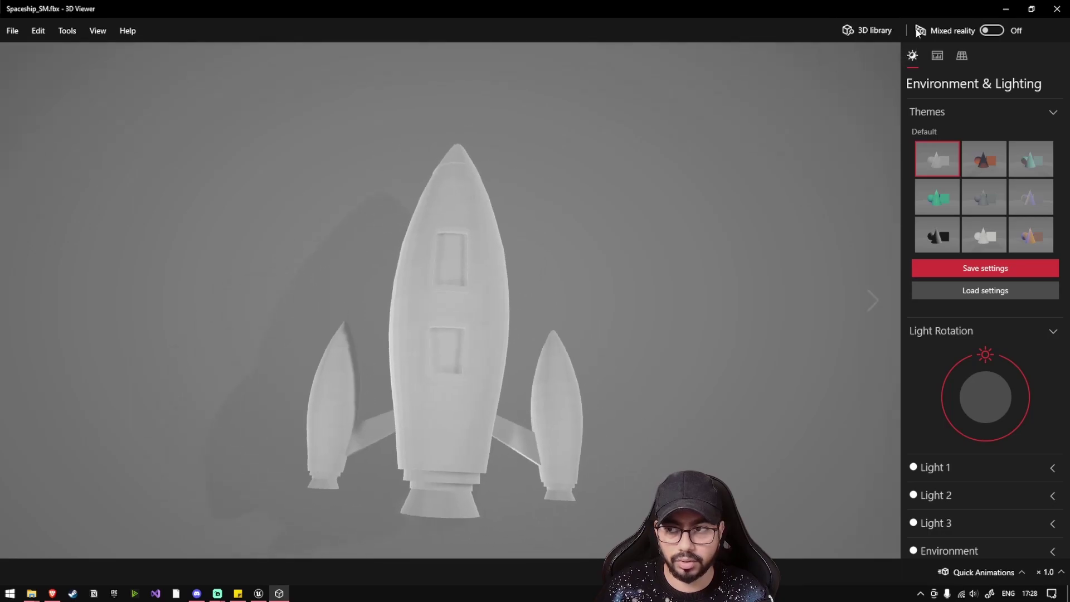
pyautogui.click(1057, 9)
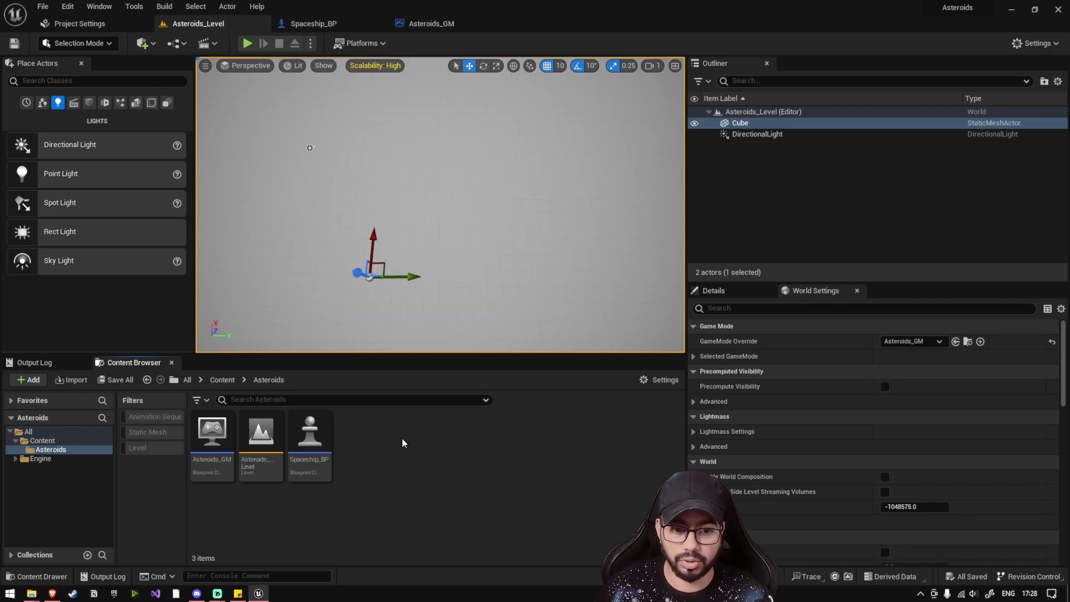
# Step: Create a new folder named StaticMeshes in Asteroids and open it
pyautogui.rightClick(403, 438)
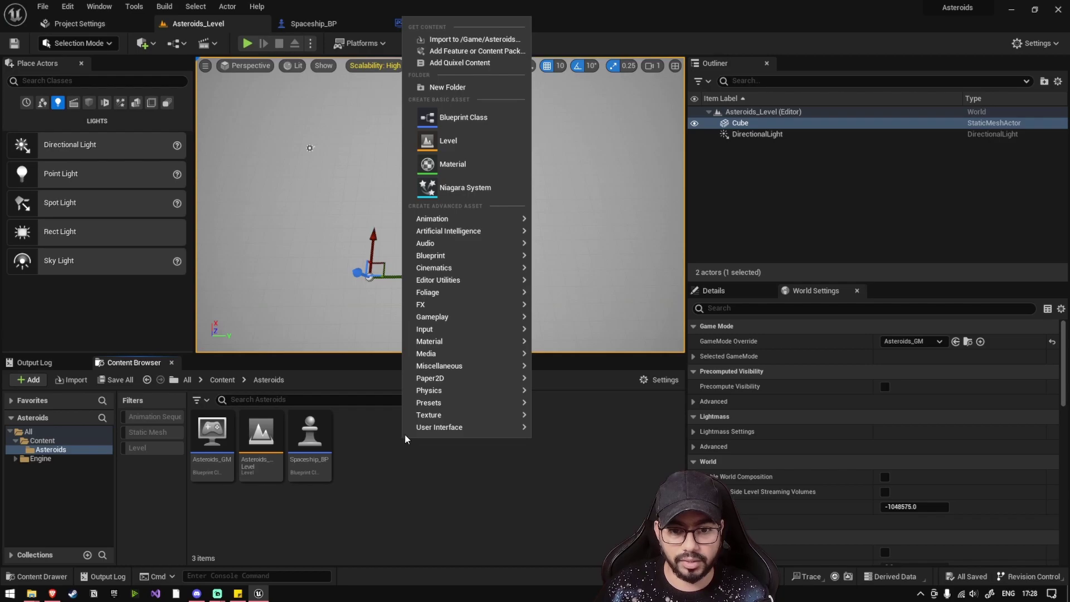
pyautogui.click(448, 87)
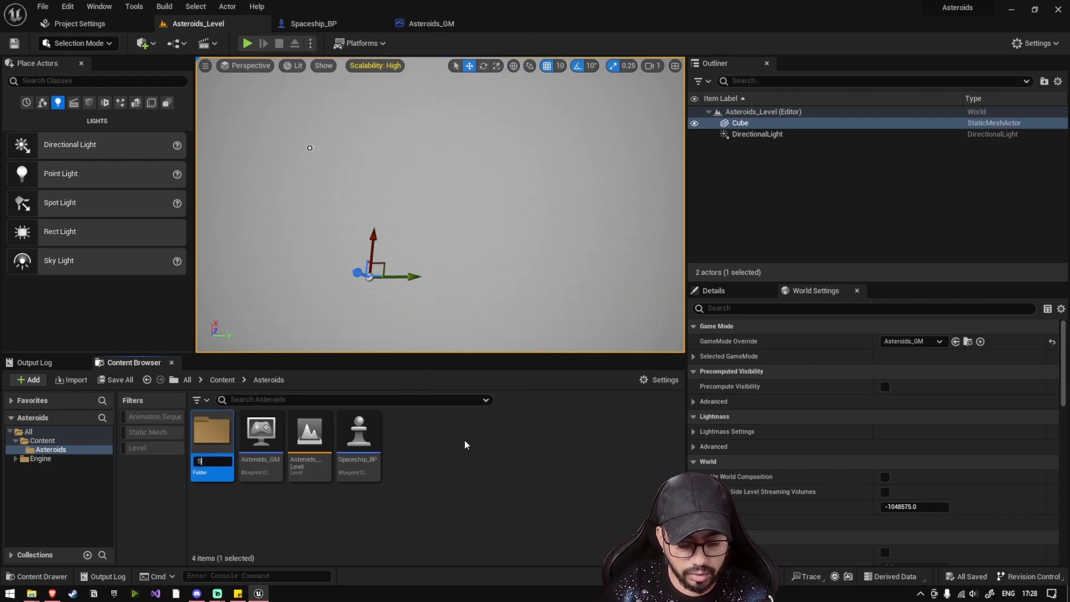
pyautogui.write('StaticMeshes')
pyautogui.press('Return')
pyautogui.doubleClick(217, 443)
# Step: Drag Spaceship_SM.fbx from the Asteroids models folder in Explorer into StaticMeshes
pyautogui.hotkey('alt', 'Tab')
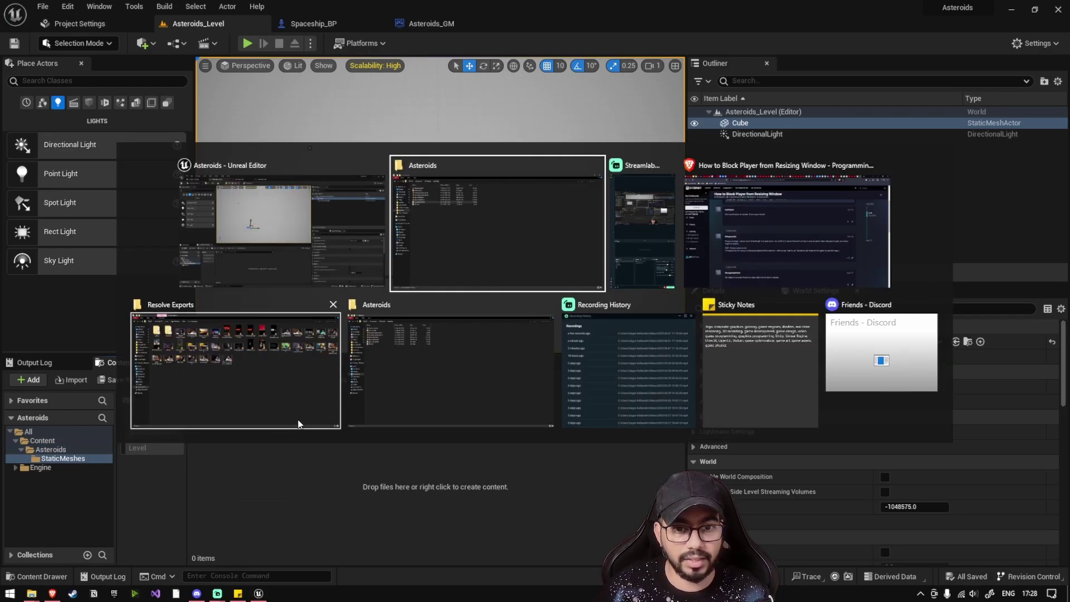
pyautogui.click(129, 85)
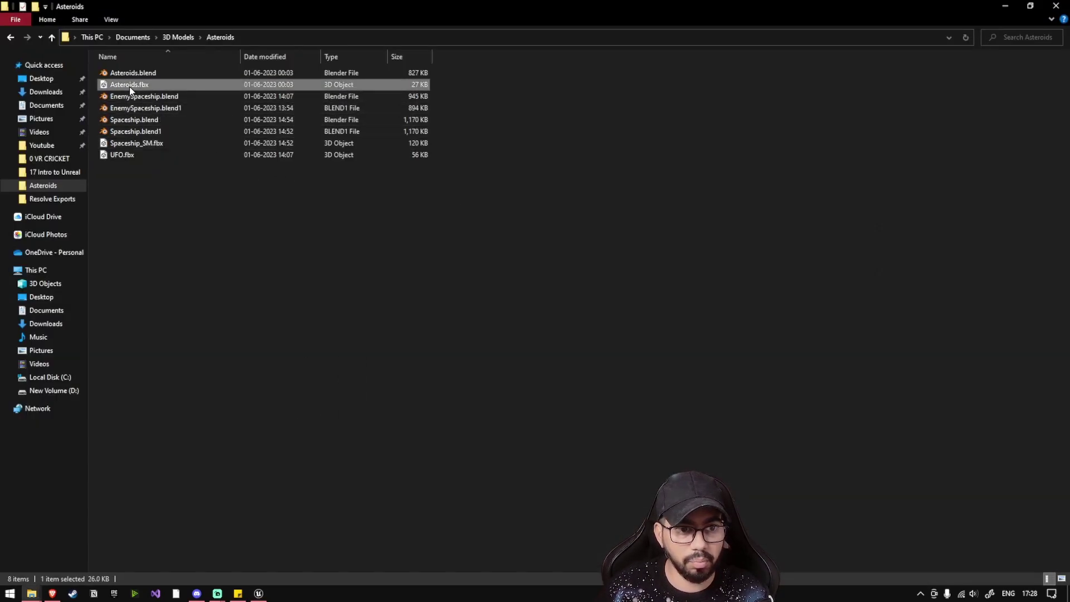
pyautogui.click(125, 146)
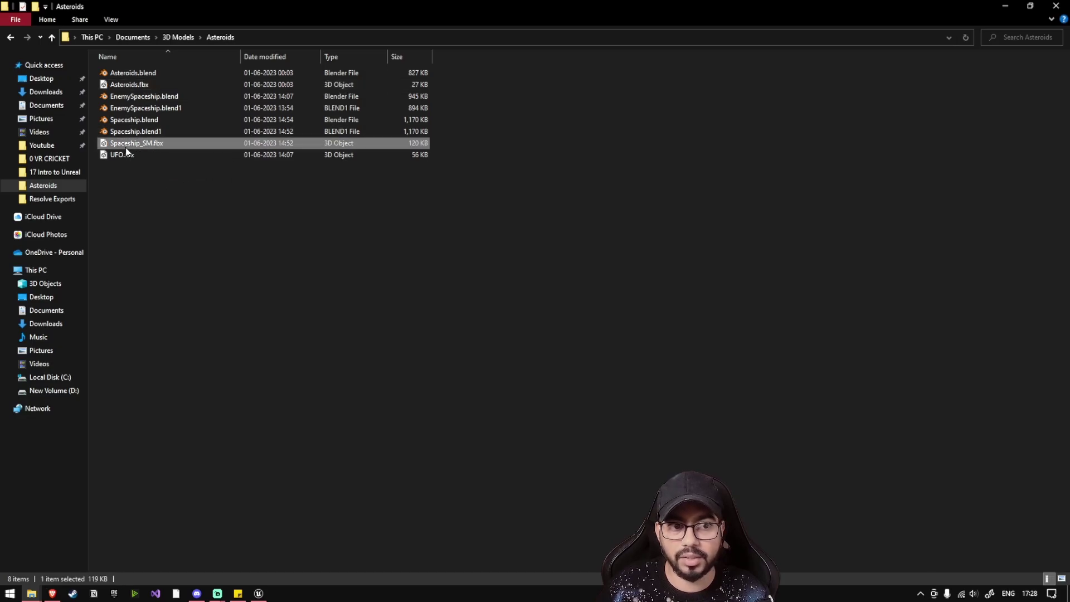
pyautogui.moveTo(125, 148); pyautogui.dragTo(336, 469)
pyautogui.hotkey('alt', 'Tab')
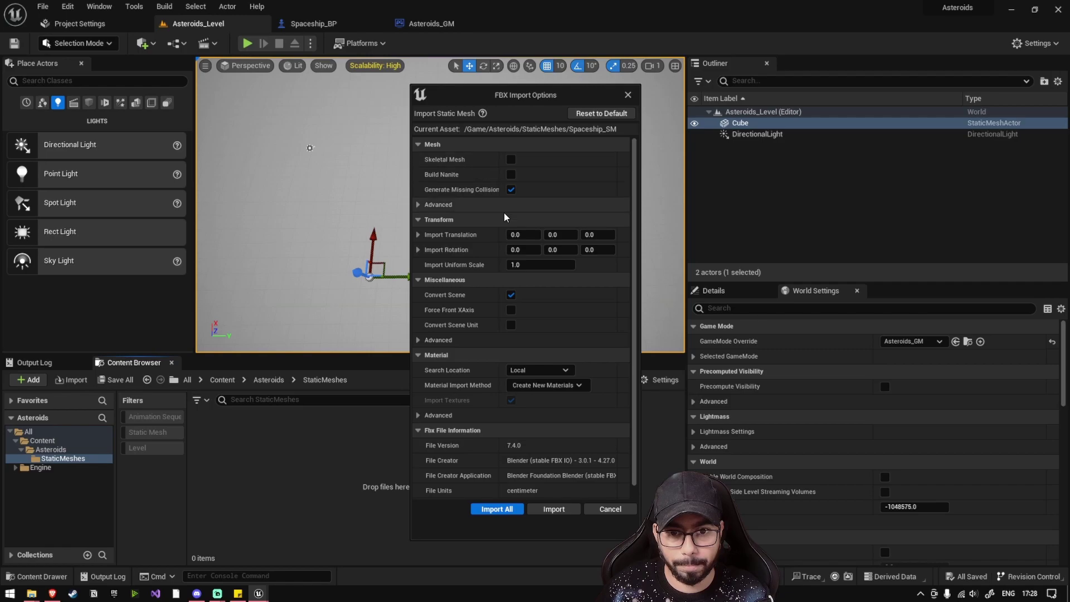
# Step: Import Spaceship_SM, clear the FBX import warnings, and save all new assets
pyautogui.click(510, 509)
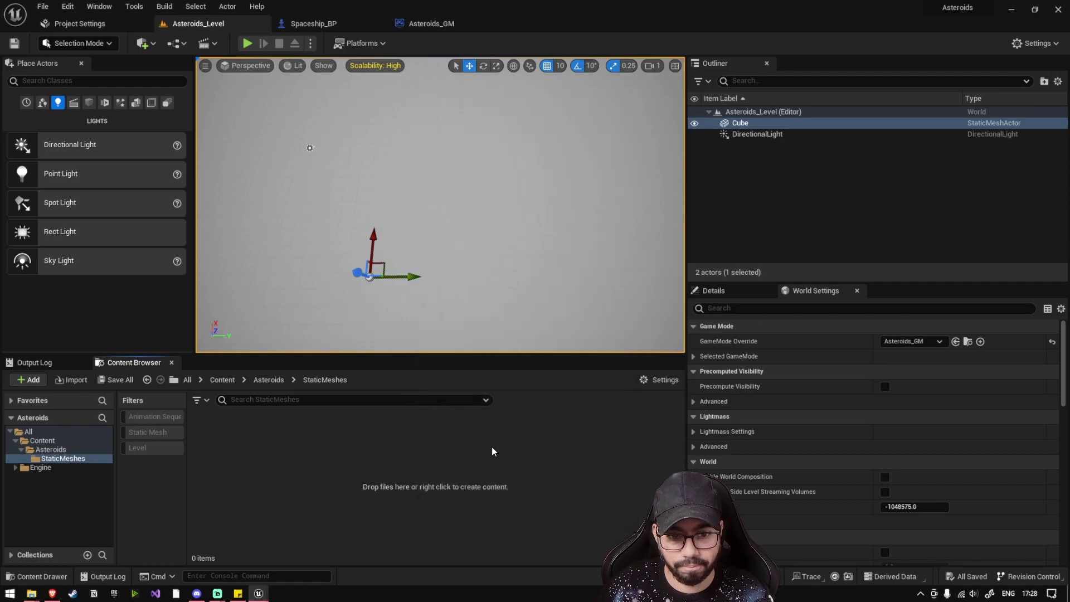
pyautogui.click(792, 453)
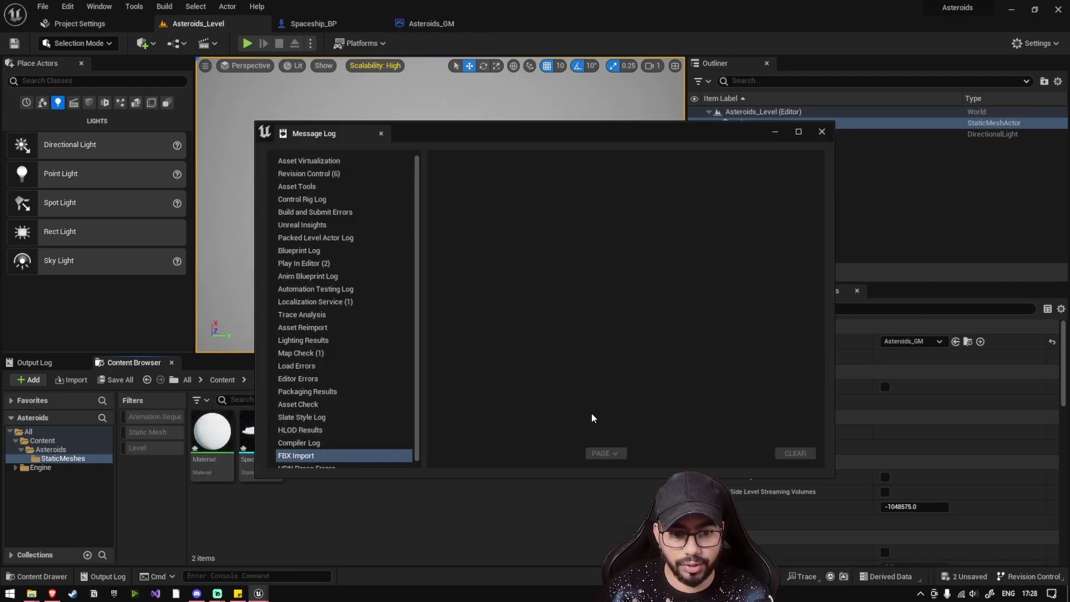
pyautogui.click(822, 131)
pyautogui.hotkey('ctrl', 'shift', 's')
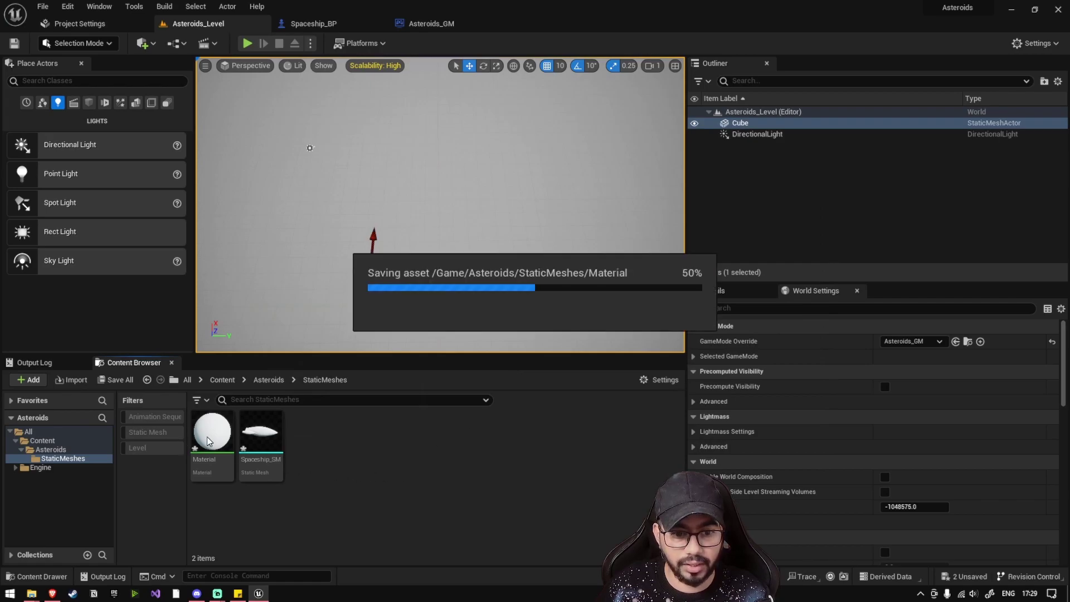
# Step: Test-place the spaceship mesh in the level, then delete it
pyautogui.moveTo(261, 434); pyautogui.dragTo(346, 252)
pyautogui.moveTo(346, 251); pyautogui.dragTo(386, 238, button='right')
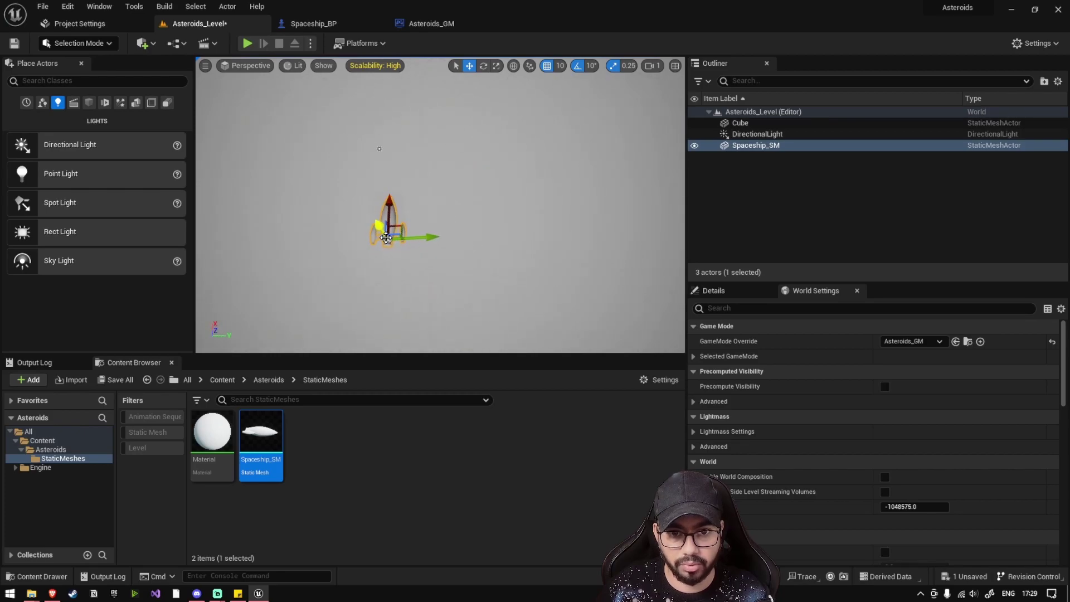
pyautogui.press('Delete')
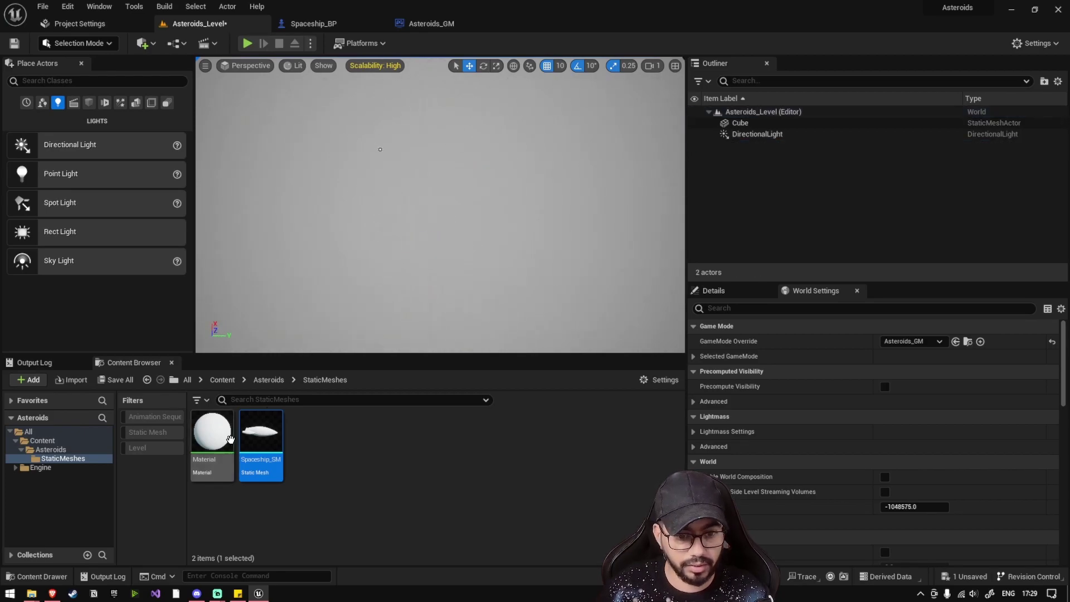
# Step: Open the imported Material in the material editor and inspect its graph
pyautogui.doubleClick(211, 431)
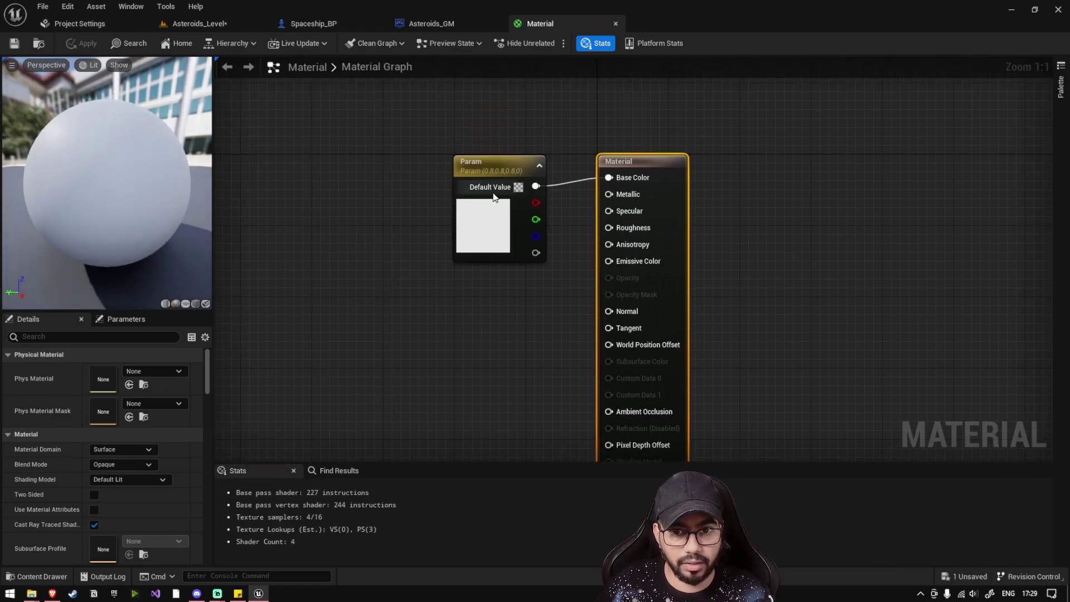
pyautogui.moveTo(457, 218); pyautogui.dragTo(350, 180, button='right')
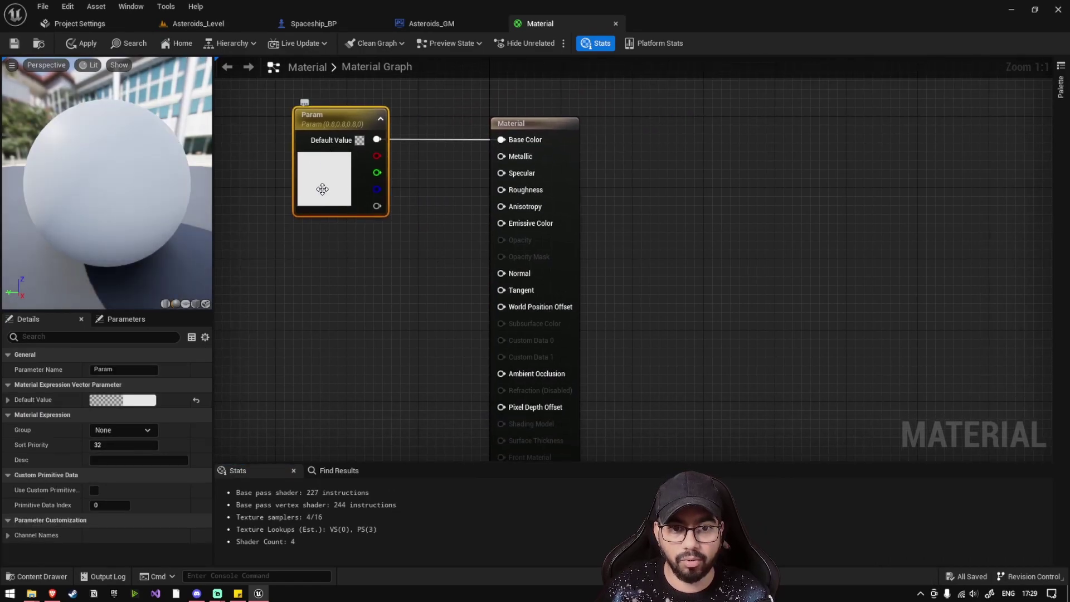
pyautogui.hotkey('alt', 'Tab')
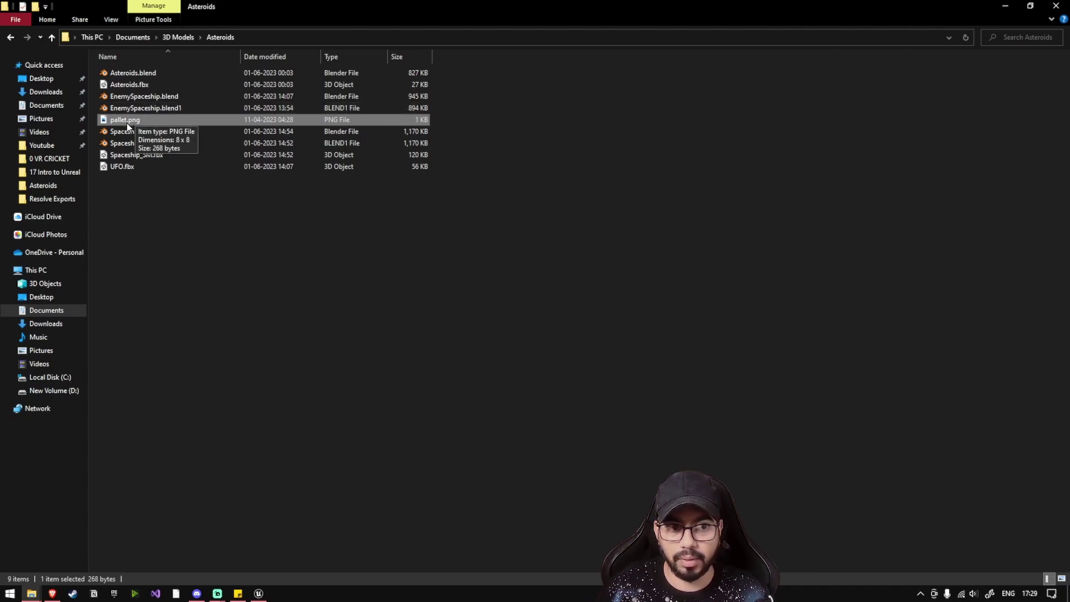
pyautogui.hotkey('alt', 'Tab')
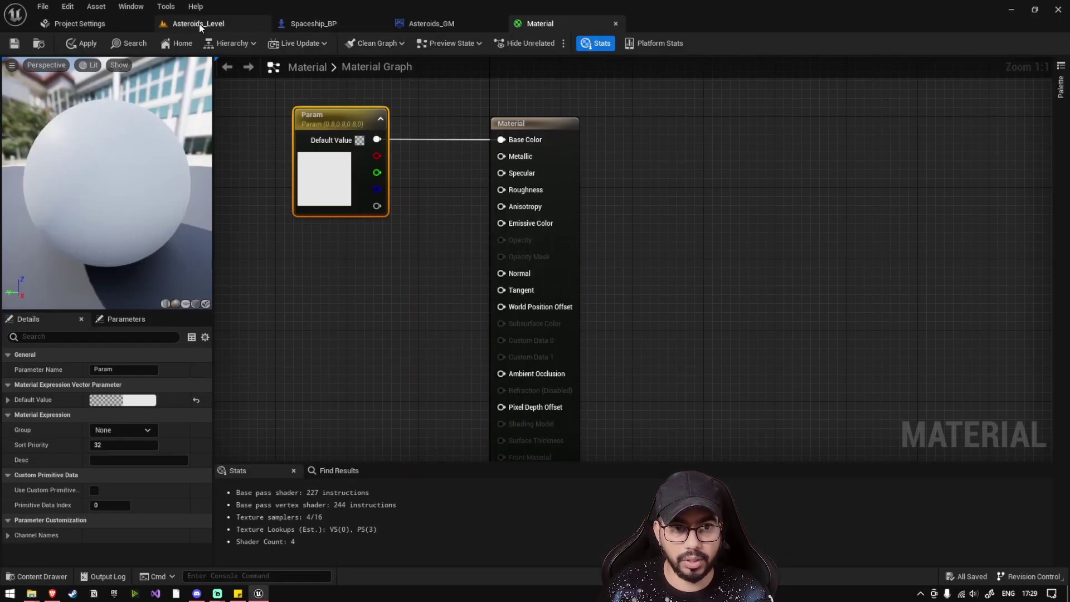
pyautogui.click(190, 23)
# Step: Drag pallet.png from the model files folder into the project's assets
pyautogui.hotkey('alt', 'Tab')
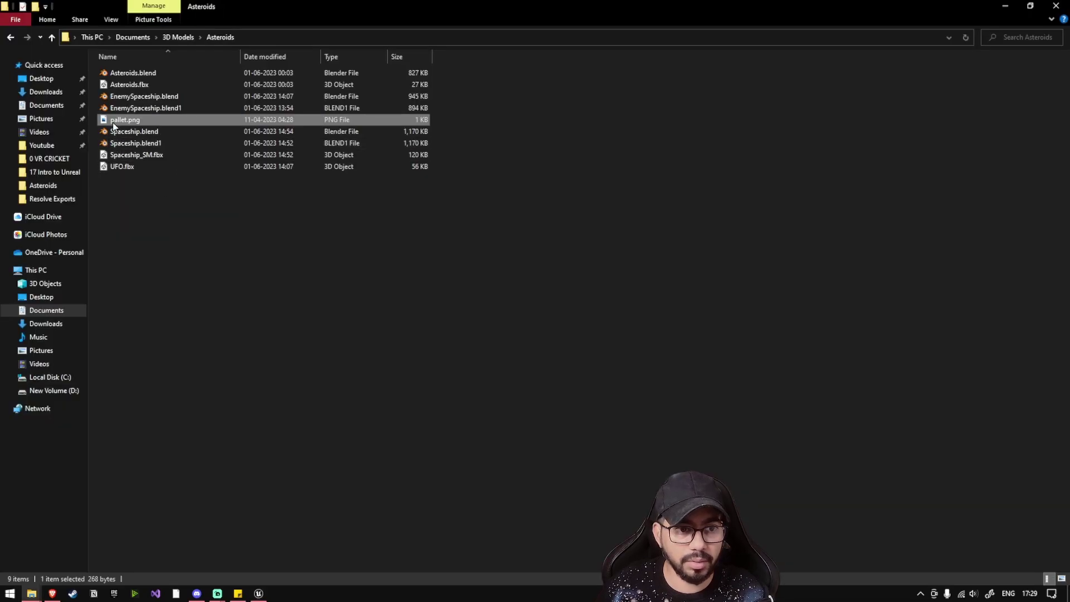
pyautogui.moveTo(112, 122); pyautogui.dragTo(382, 451)
pyautogui.hotkey('alt', 'Tab')
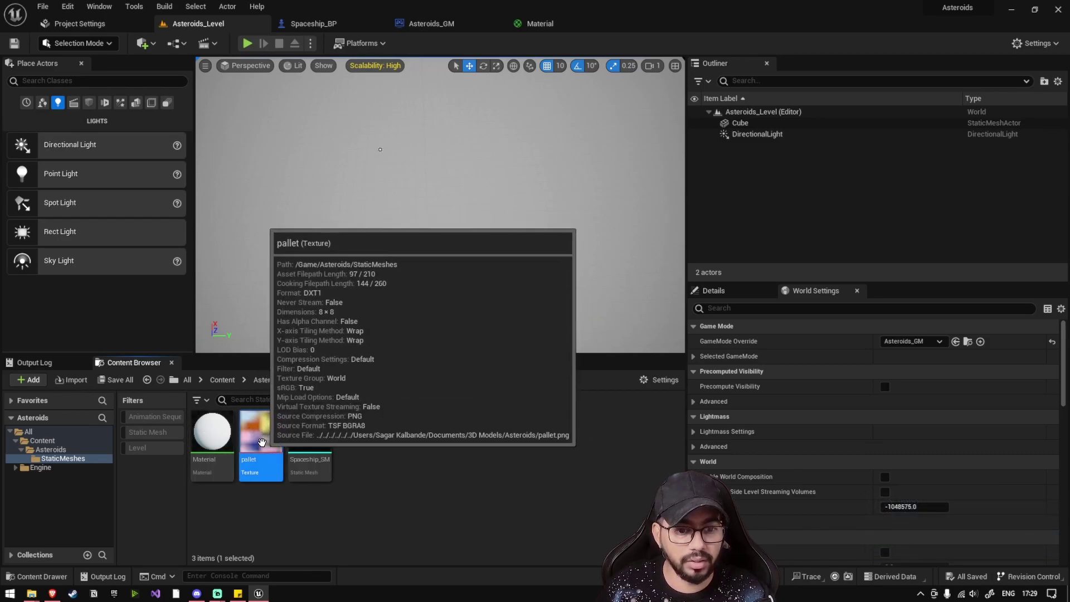
# Step: Wire the pallet texture's RGB into Base Color, delete the Param node, and save the material
pyautogui.moveTo(266, 432); pyautogui.dragTo(276, 281)
pyautogui.moveTo(379, 305); pyautogui.dragTo(500, 139)
pyautogui.click(353, 139)
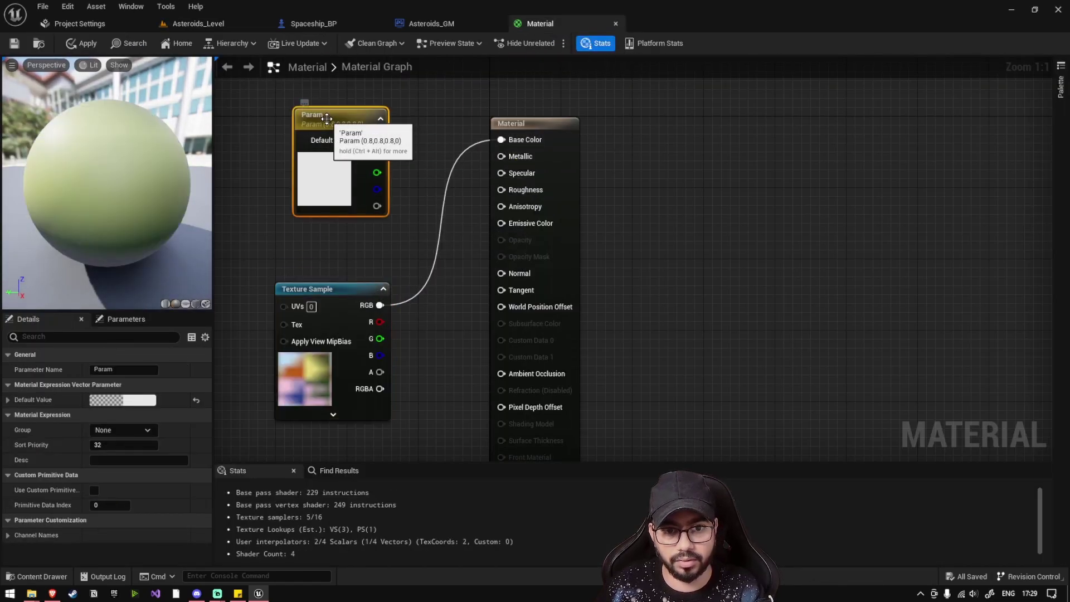
pyautogui.press('Delete')
pyautogui.click(14, 43)
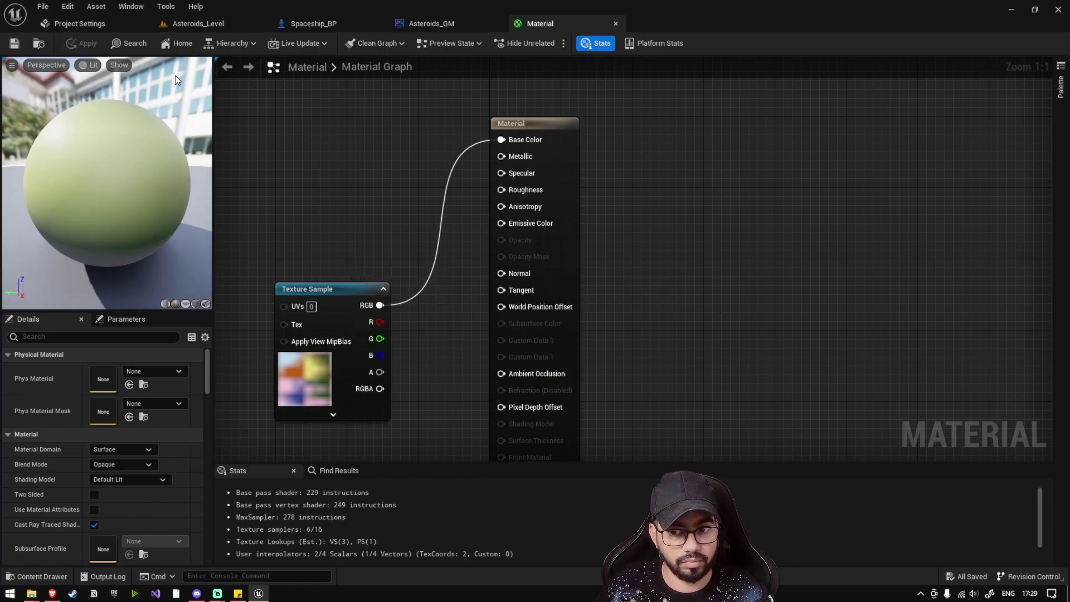
# Step: Open Spaceship_SM in the mesh editor and view the rocket upright from above
pyautogui.click(198, 23)
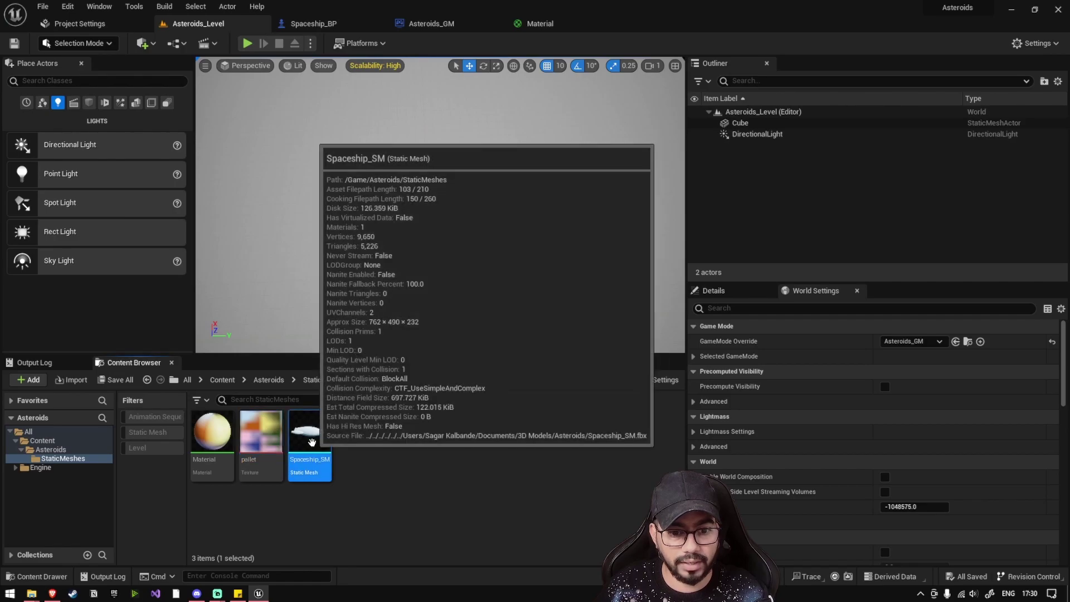
pyautogui.doubleClick(310, 440)
pyautogui.moveTo(456, 213); pyautogui.dragTo(429, 162)
pyautogui.scroll(-5, 429, 162)
pyautogui.moveTo(296, 136)
pyautogui.mouseDown()
pyautogui.moveTo(312, 140)
pyautogui.moveTo(296, 136)
pyautogui.mouseUp()
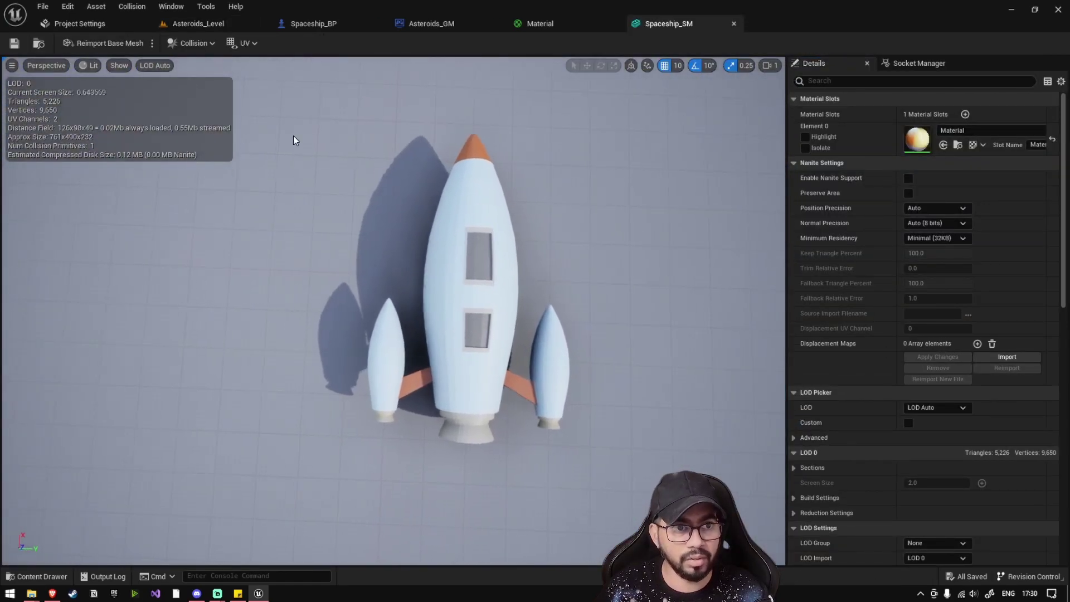
# Step: In Spaceship_BP, add a Static Mesh component using Spaceship_SM via the 'stat' search
pyautogui.click(312, 29)
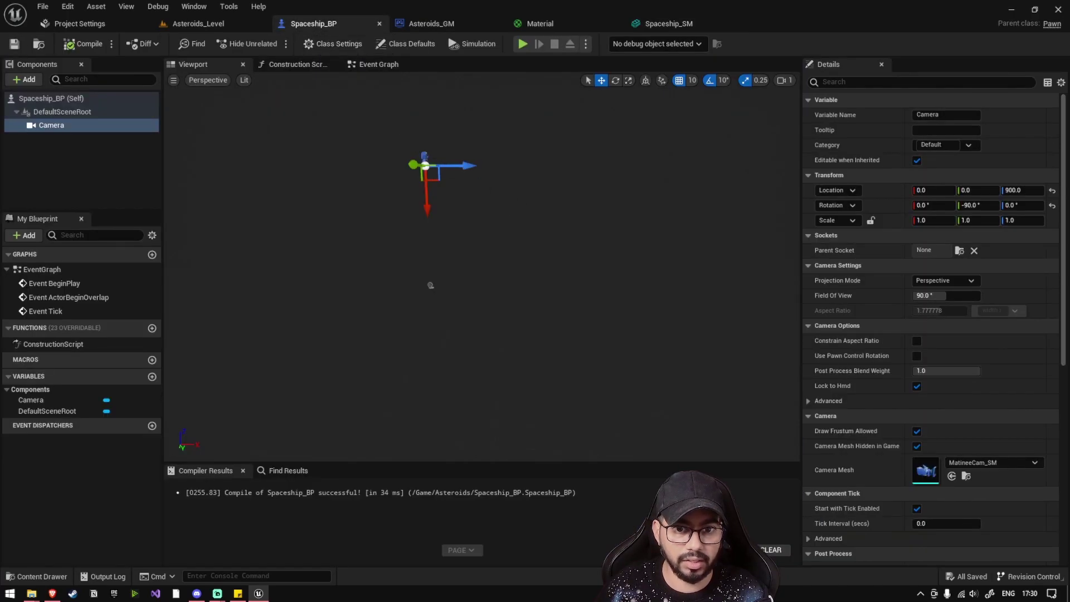
pyautogui.click(25, 80)
pyautogui.write('stat')
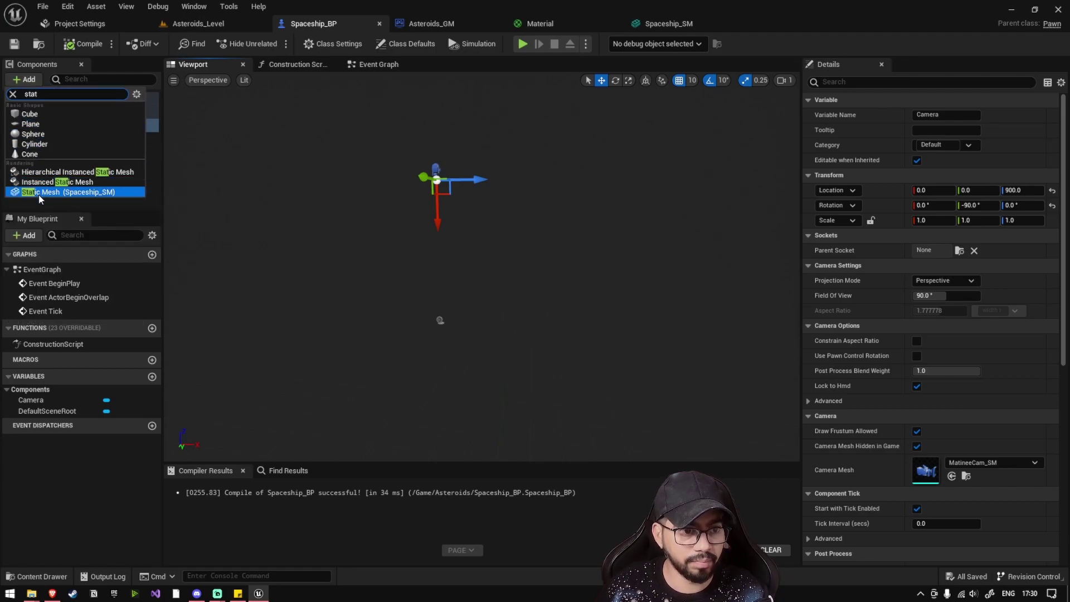
pyautogui.click(40, 193)
# Step: Confirm Spaceship_SM as the component's mesh, then select the Camera component
pyautogui.click(57, 164)
pyautogui.click(71, 142)
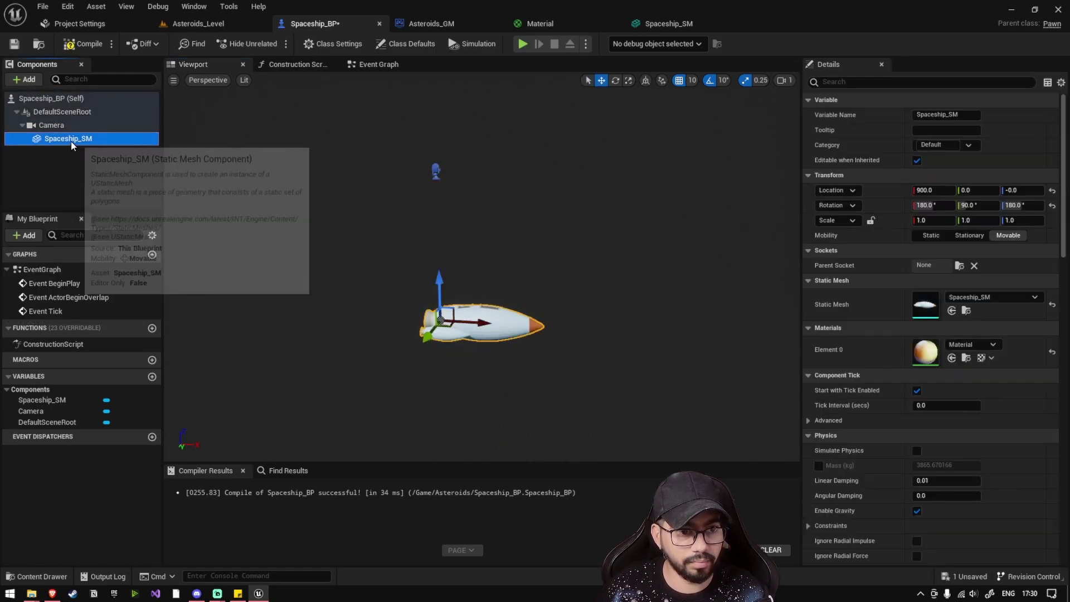
pyautogui.click(968, 297)
pyautogui.click(891, 283)
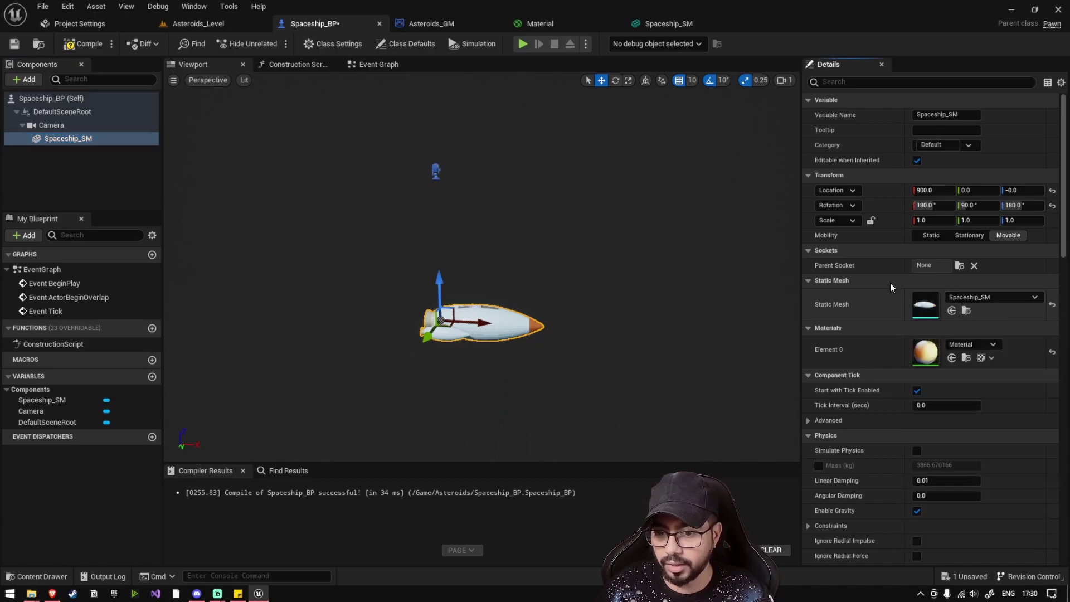
pyautogui.moveTo(613, 279); pyautogui.dragTo(401, 218)
pyautogui.click(285, 170)
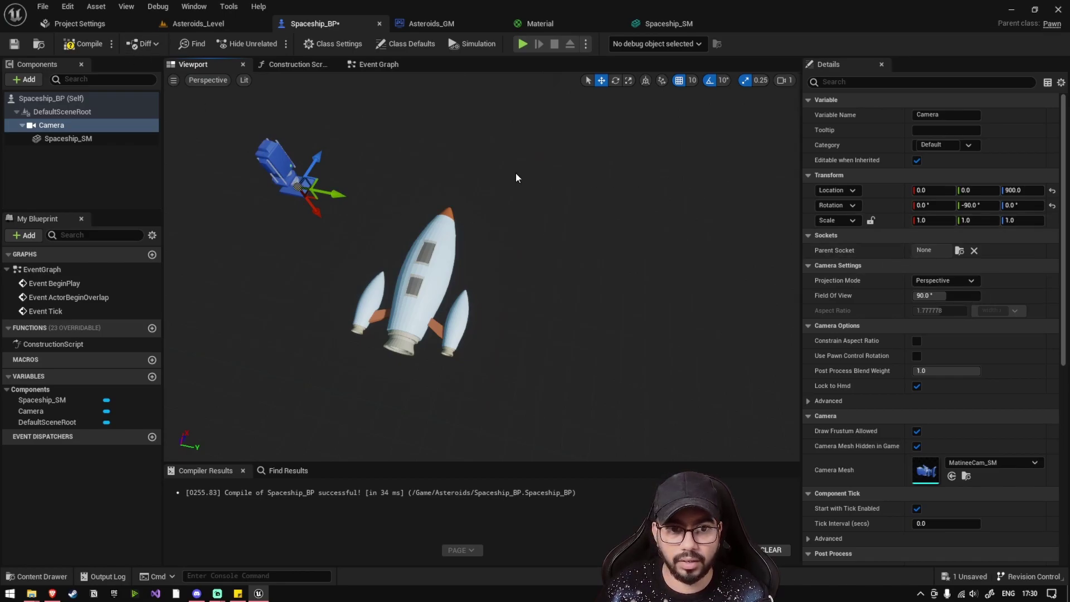
# Step: Set the Camera's Projection Mode to Orthographic, compile, and test it in Play
pyautogui.click(947, 281)
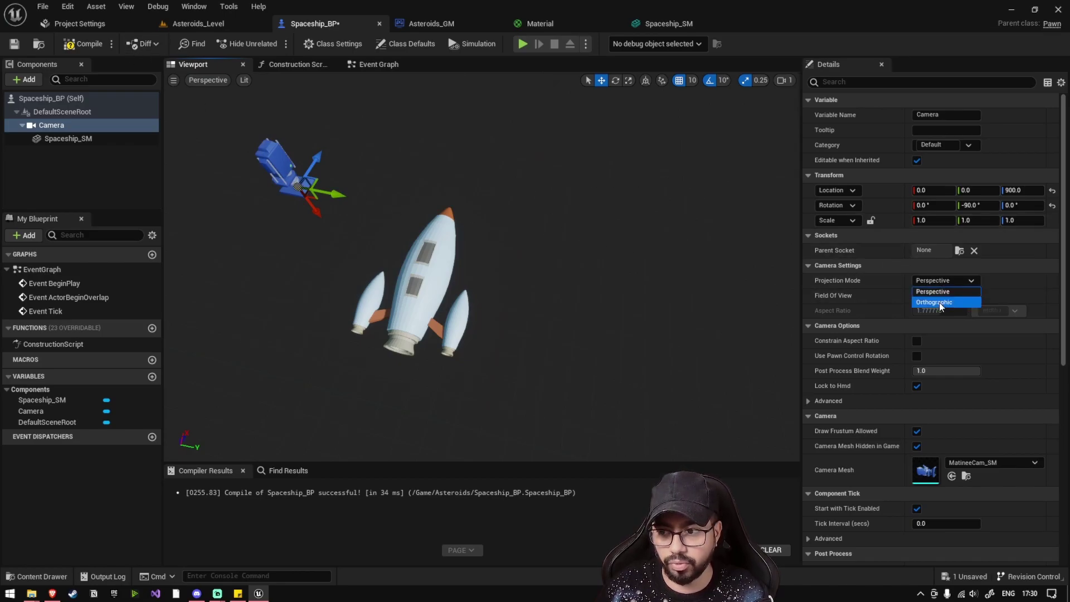
pyautogui.click(939, 303)
pyautogui.click(83, 45)
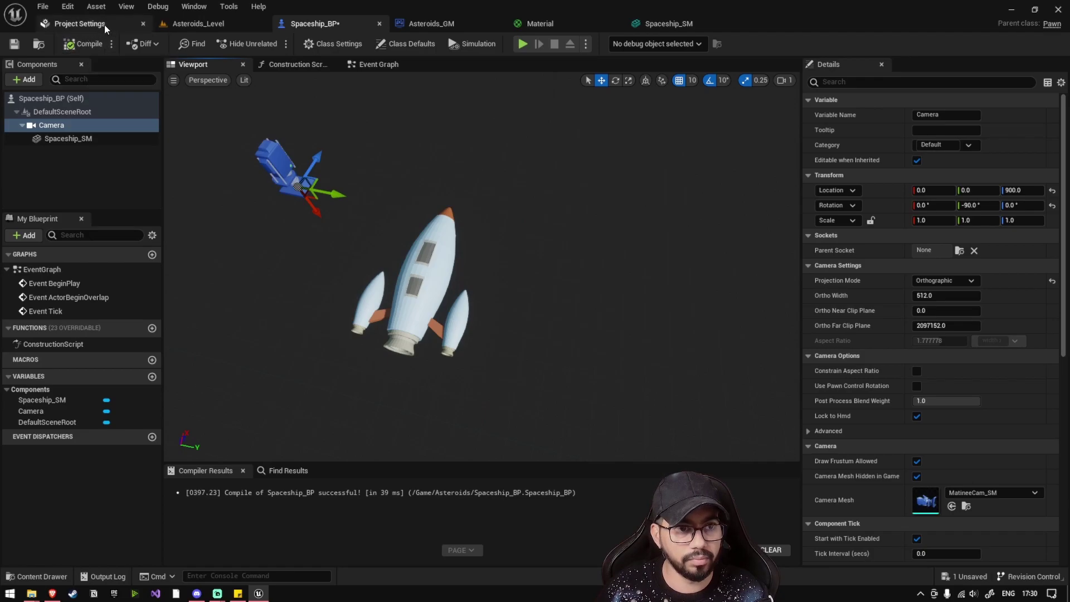
pyautogui.click(198, 23)
pyautogui.click(248, 43)
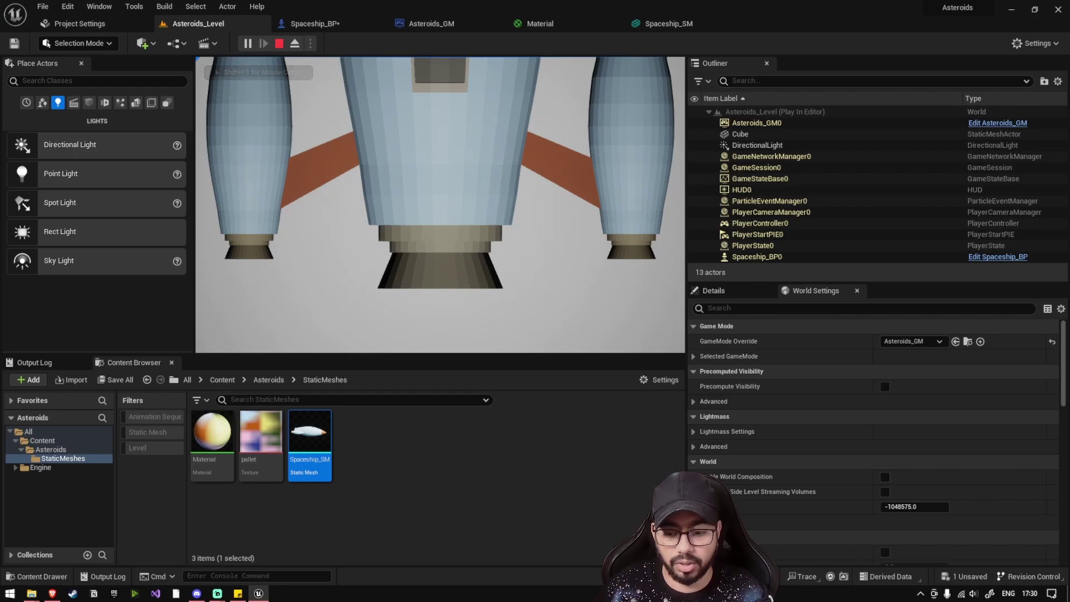
pyautogui.press('Escape')
# Step: Set the Camera's Ortho Width to 5120 and start Play to preview
pyautogui.click(663, 23)
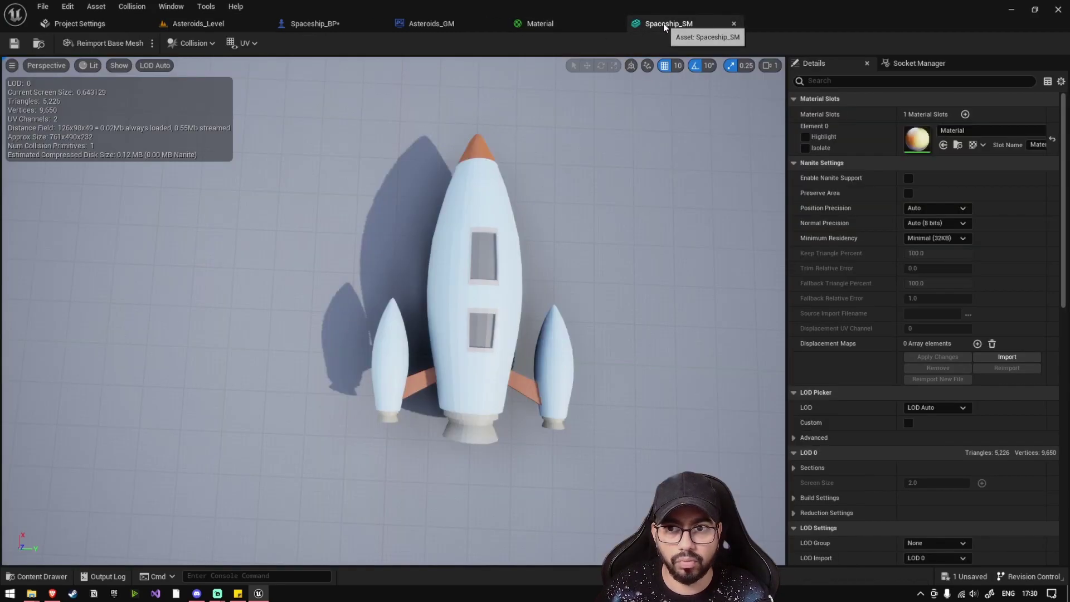
pyautogui.click(351, 22)
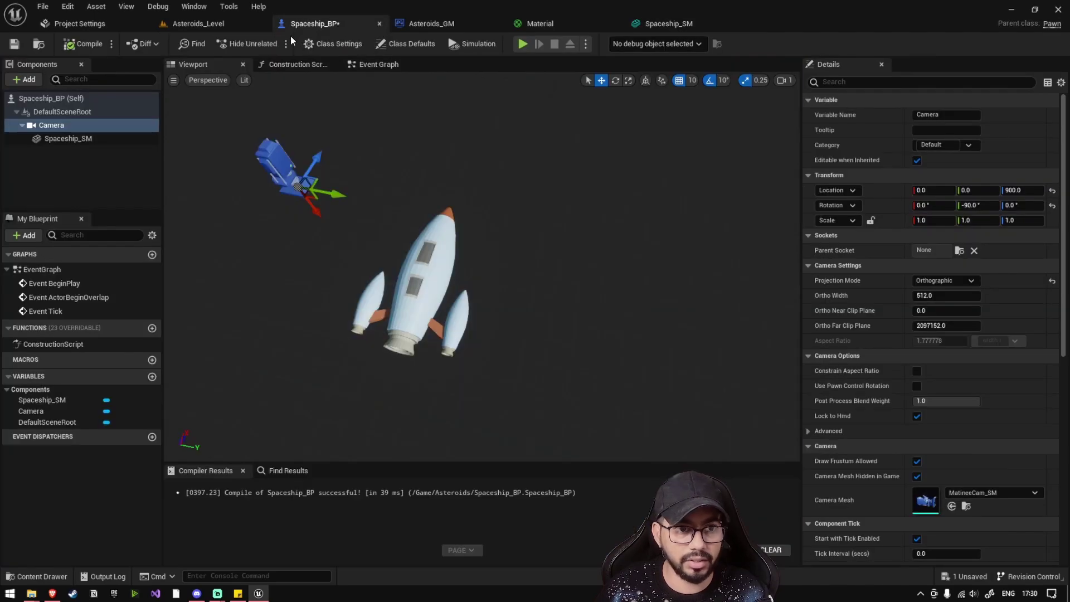
pyautogui.click(62, 126)
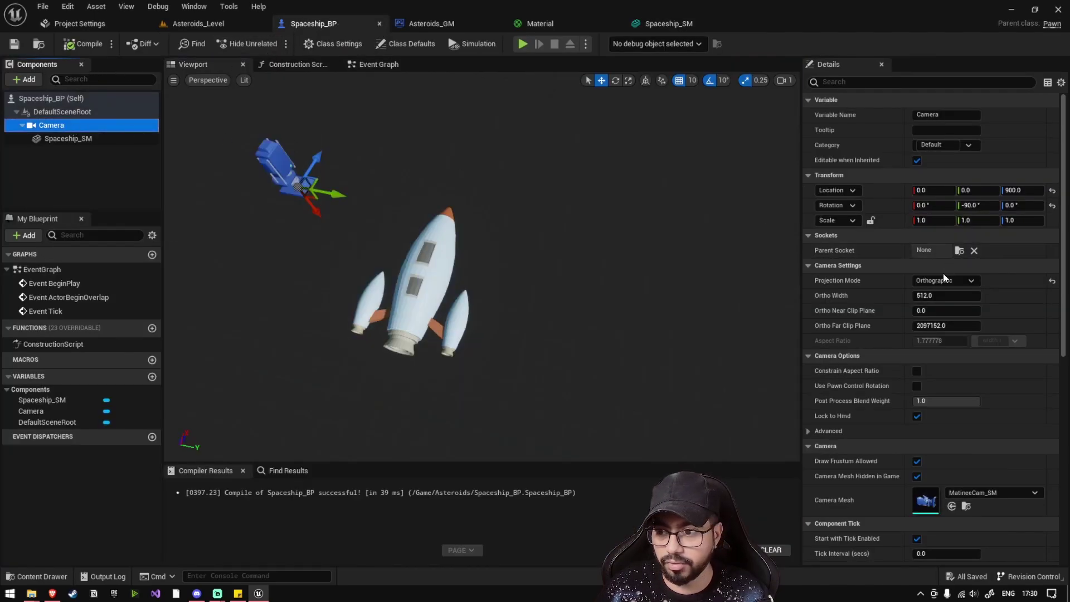
pyautogui.click(933, 295)
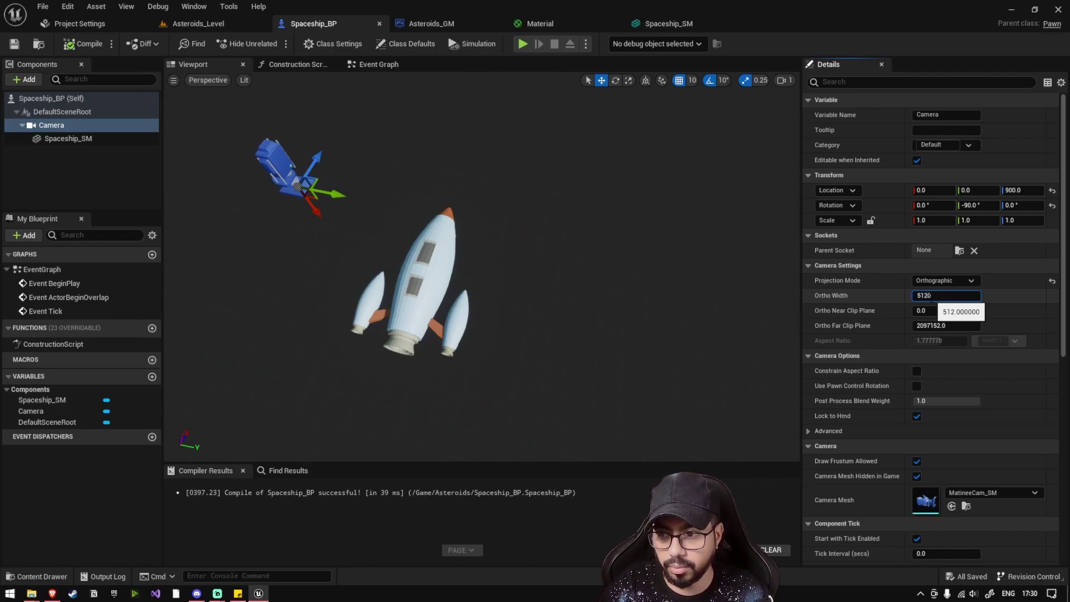
pyautogui.press('Return')
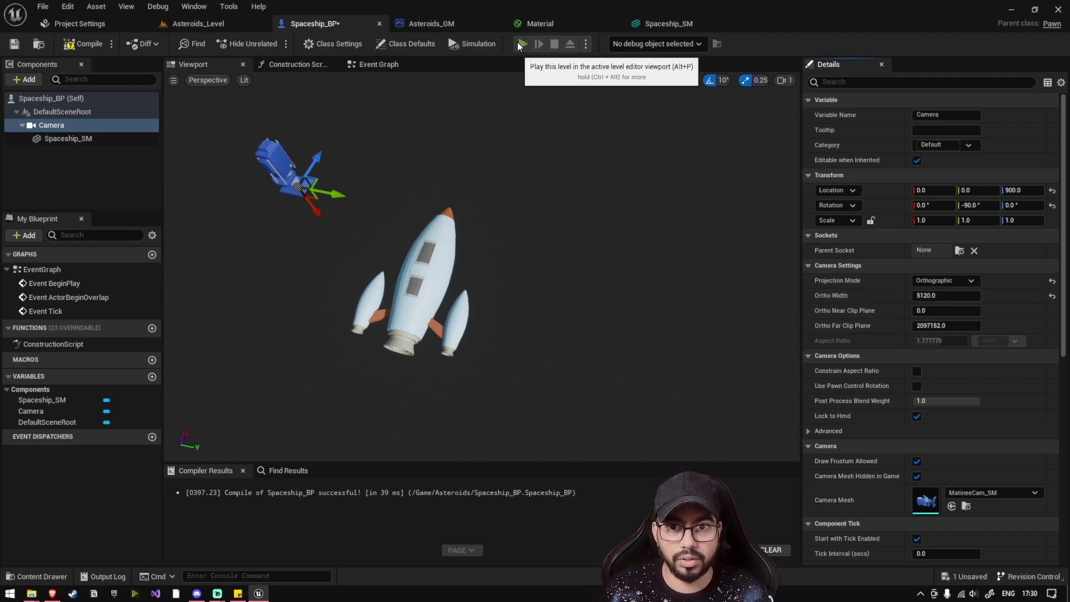
pyautogui.click(523, 44)
# Step: Change the Ortho Width to 6000 and preview the game
pyautogui.press('Escape')
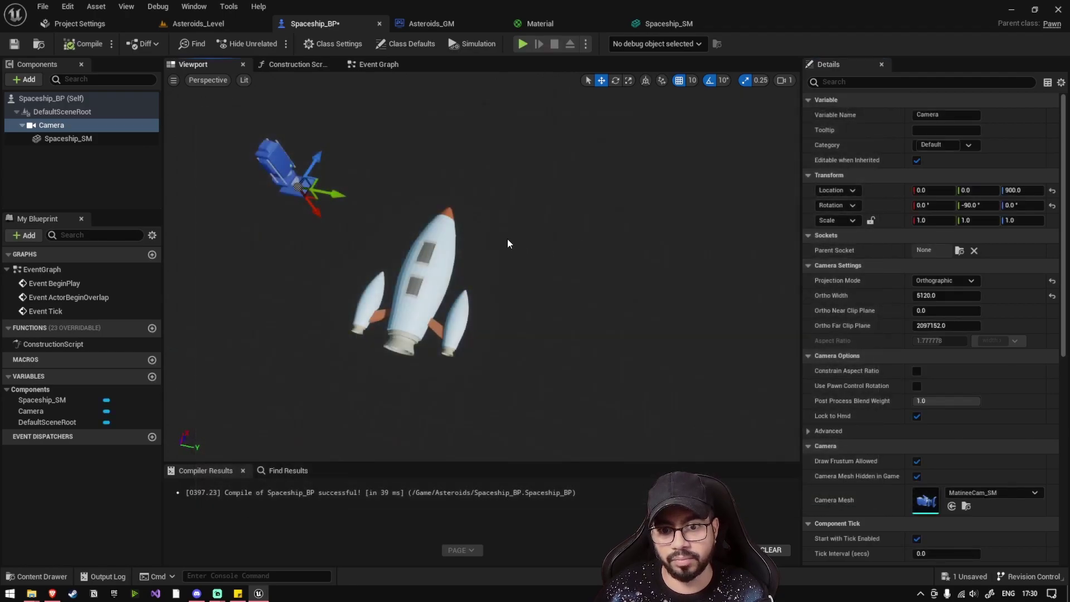
pyautogui.click(945, 295)
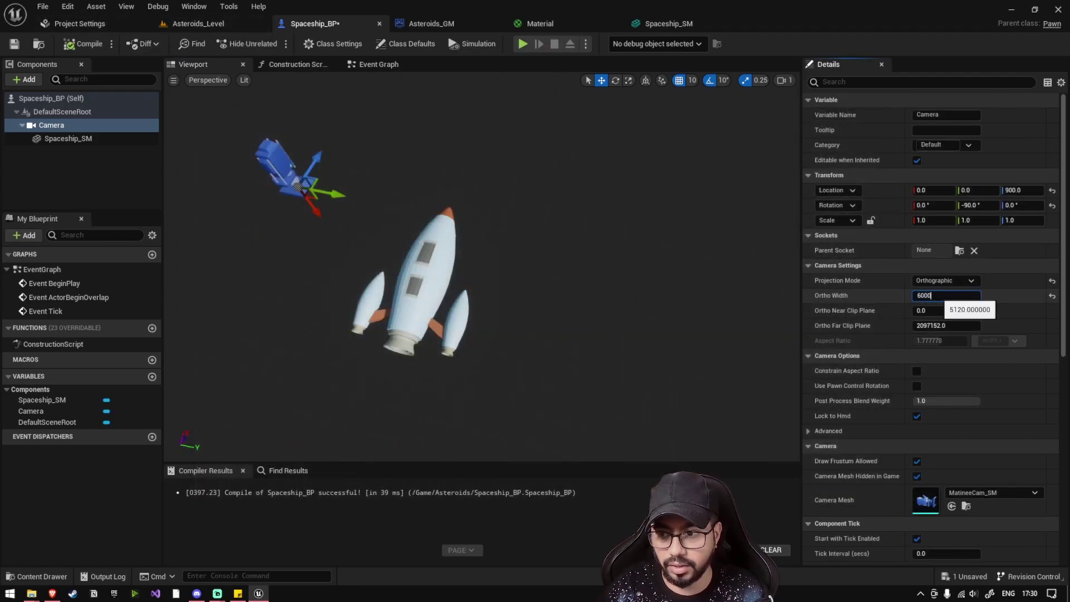
pyautogui.press('Return')
pyautogui.click(523, 43)
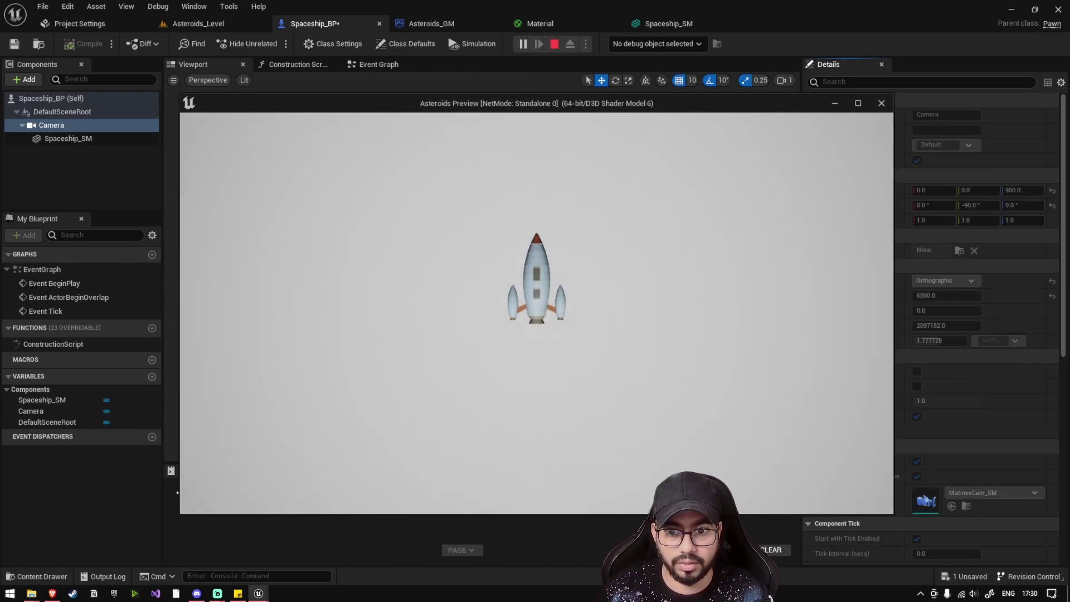
# Step: Widen the Ortho Width to 7000 and preview the smaller, centred rocket
pyautogui.press('Escape')
pyautogui.click(942, 295)
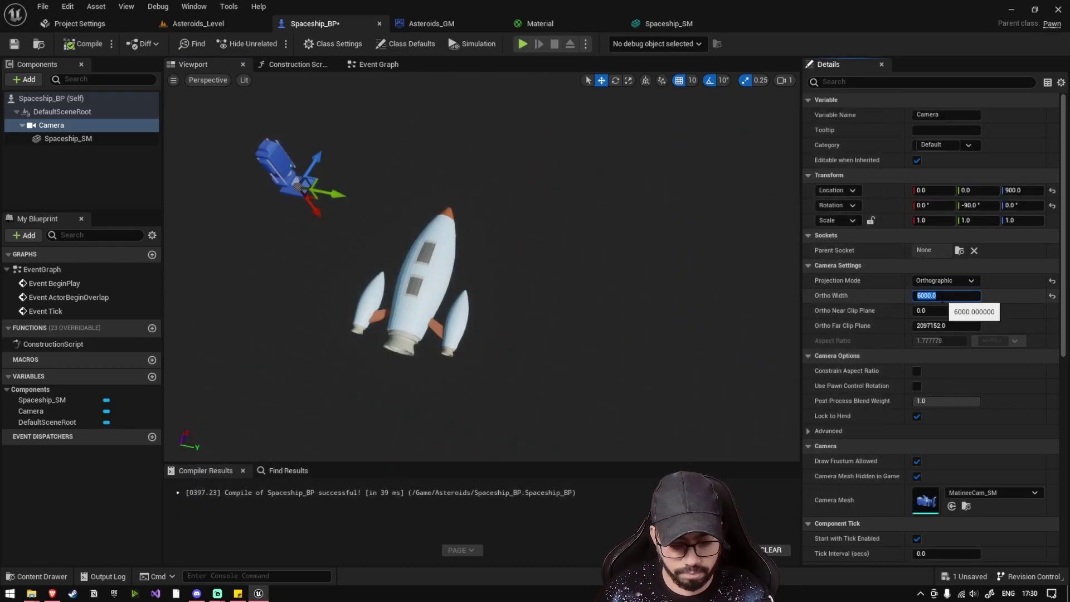
pyautogui.press('Return')
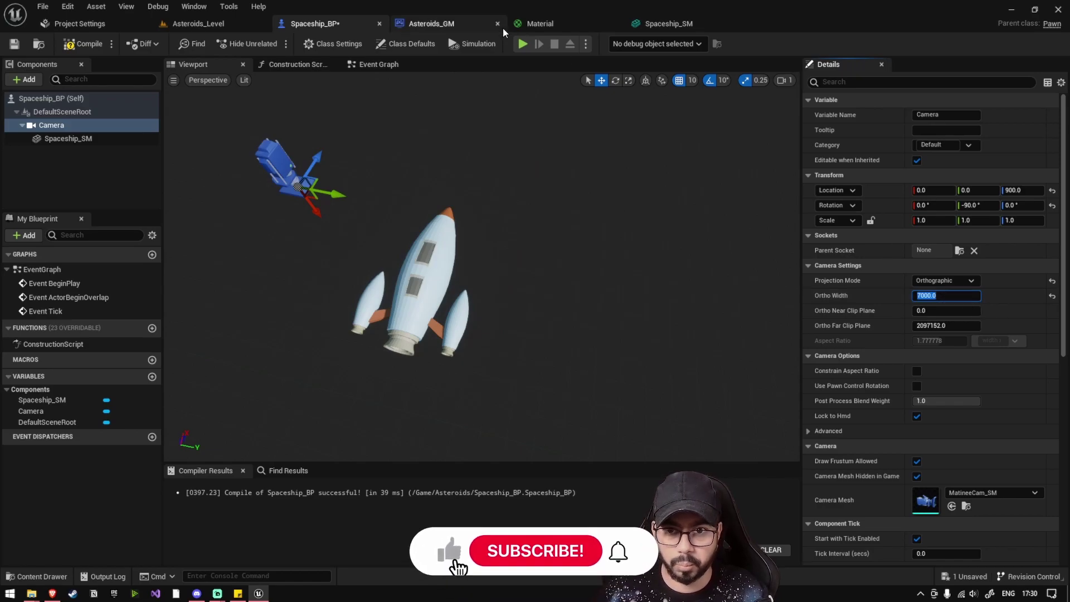
pyautogui.click(523, 44)
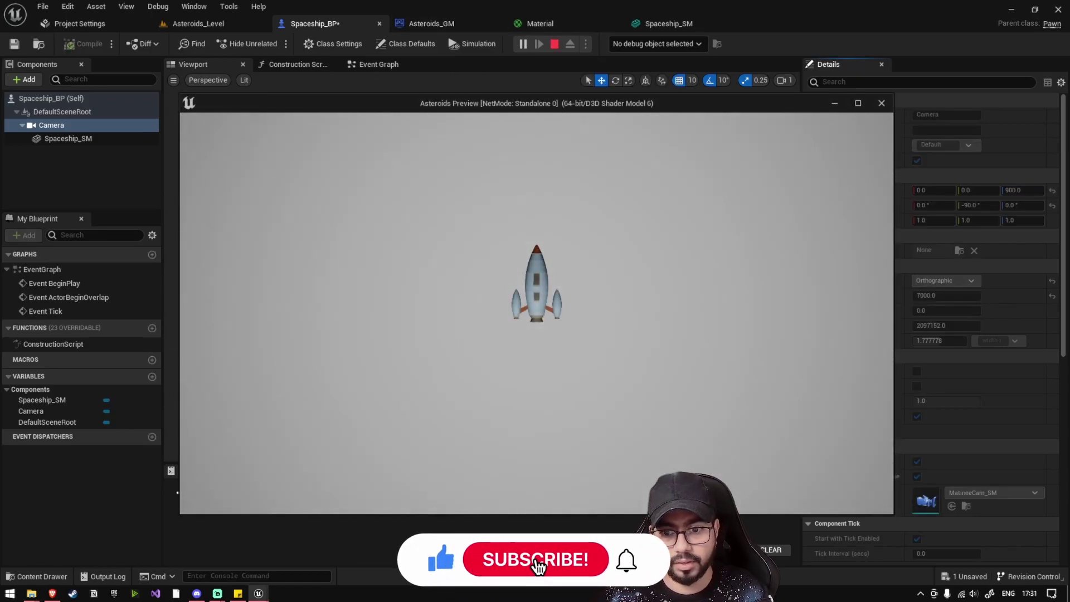